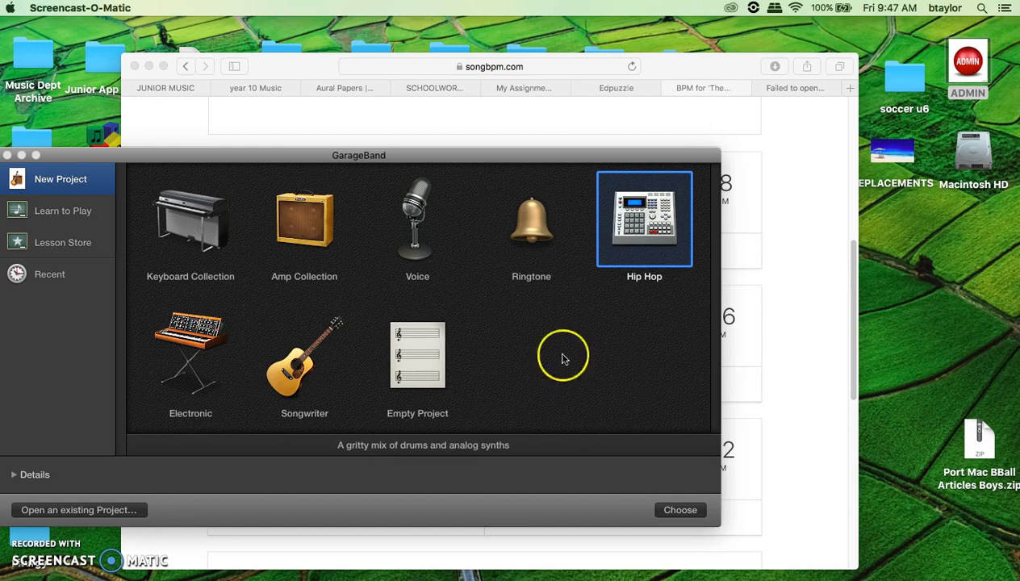
- Create a new project from the Hip Hop template, with the Trap Door drummer at 75 bpm
{"action": "double_click", "coordinate": [646, 233]}
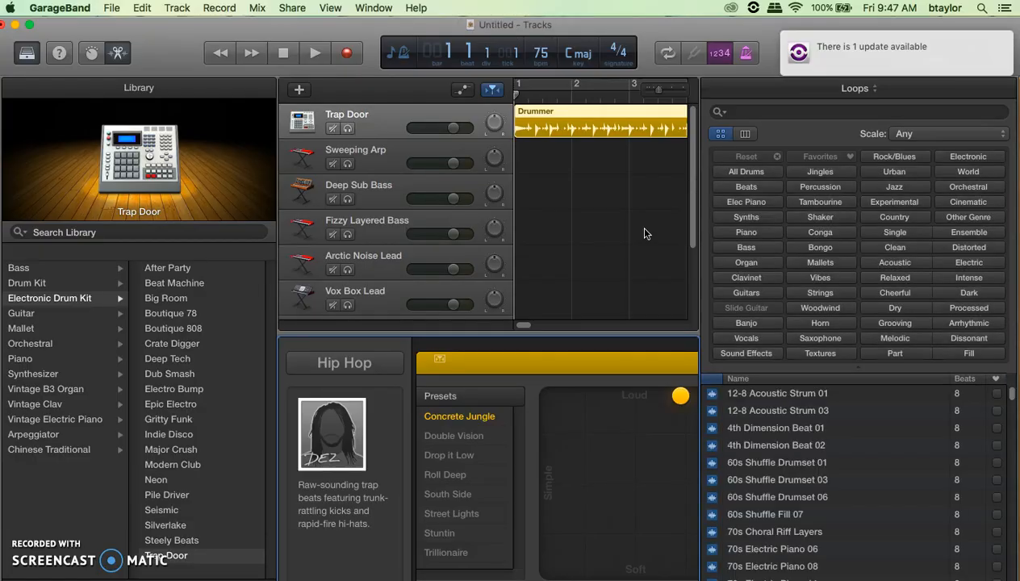
- Dismiss the update notice, replace the Loops browser with iTunes Music, and scroll to The Simpsons Theme
{"action": "left_click", "coordinate": [776, 30]}
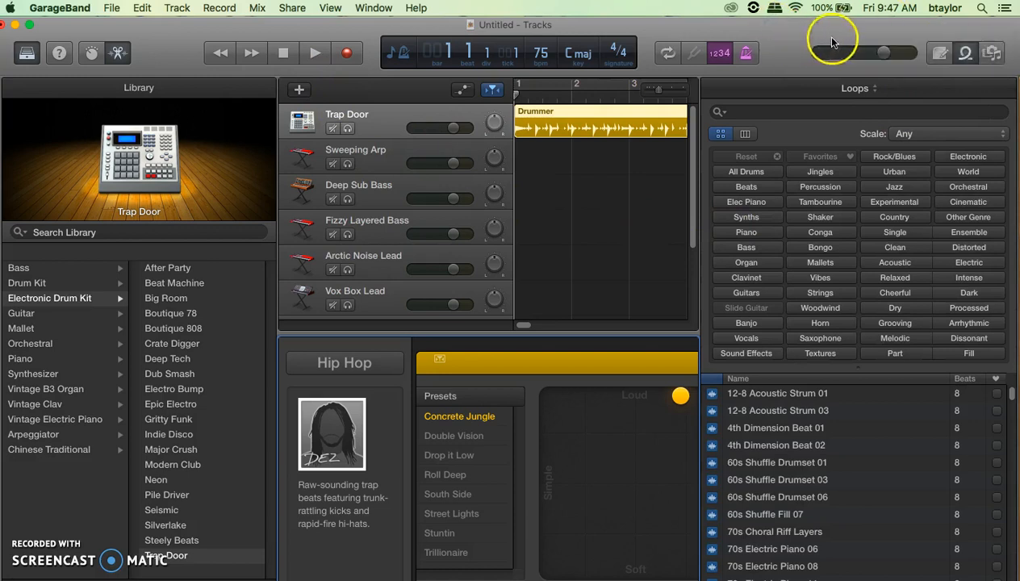
{"action": "left_click", "coordinate": [968, 54]}
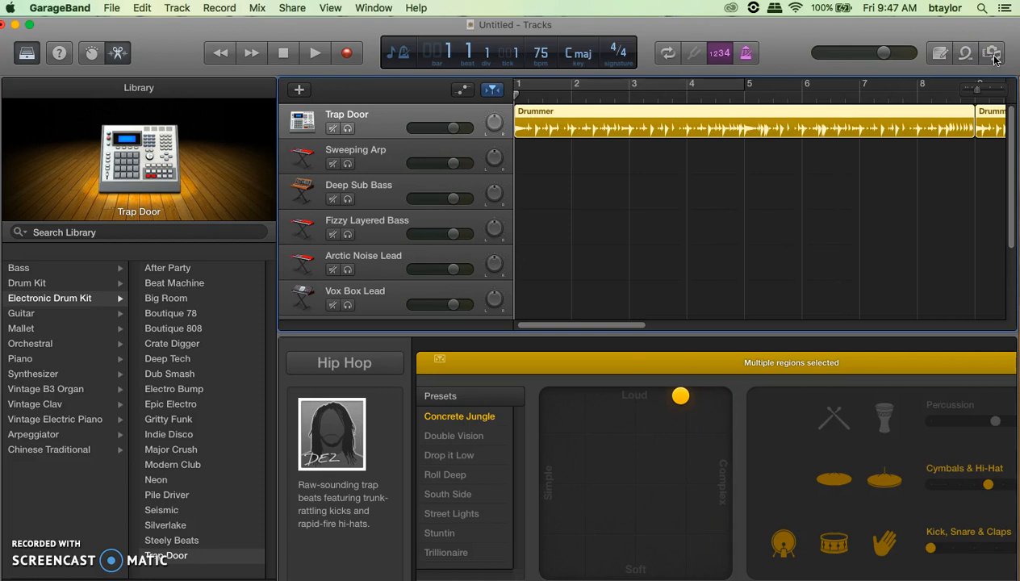
{"action": "left_click", "coordinate": [994, 54]}
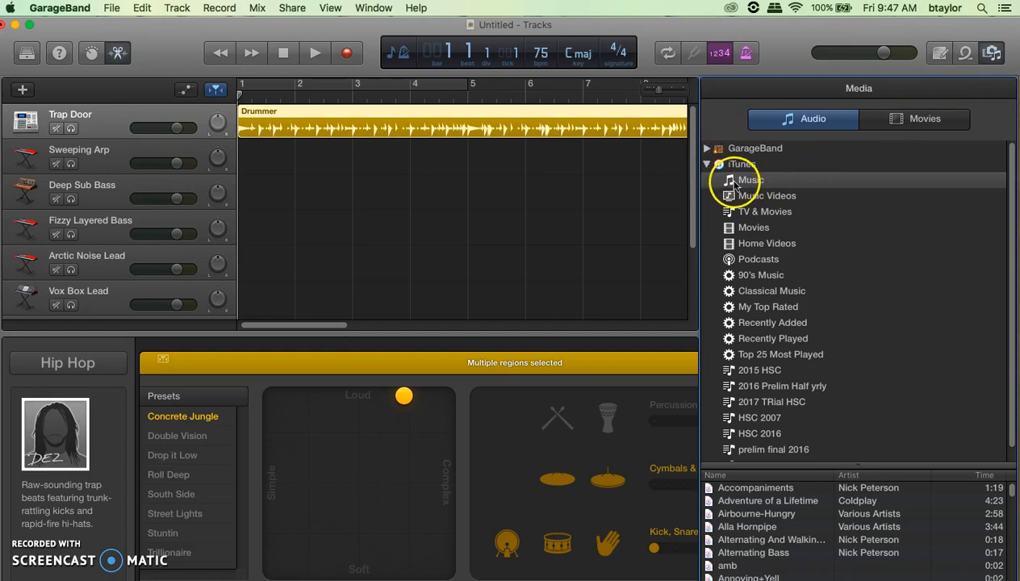
{"action": "scroll", "coordinate": [759, 549], "scroll_direction": "down", "scroll_amount": 5}
{"action": "scroll", "coordinate": [759, 549], "scroll_direction": "down", "scroll_amount": 10}
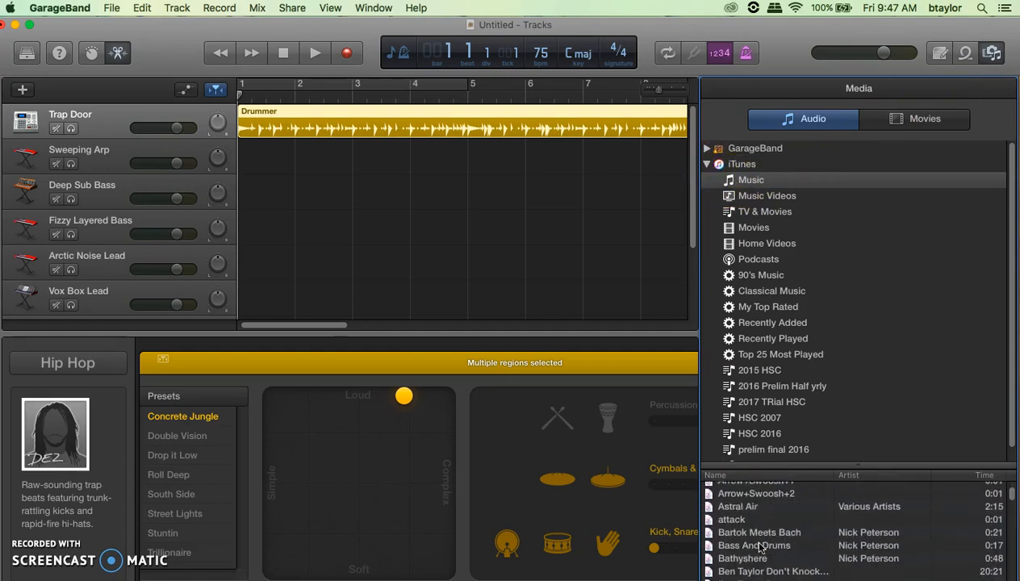
{"action": "scroll", "coordinate": [759, 549], "scroll_direction": "down", "scroll_amount": 15}
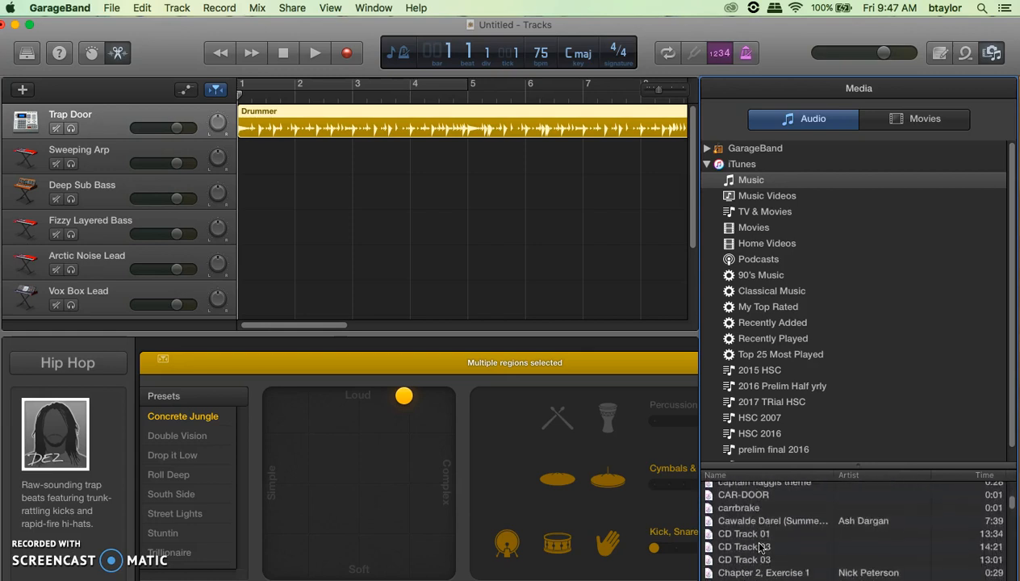
{"action": "scroll", "coordinate": [759, 547], "scroll_direction": "down", "scroll_amount": 15}
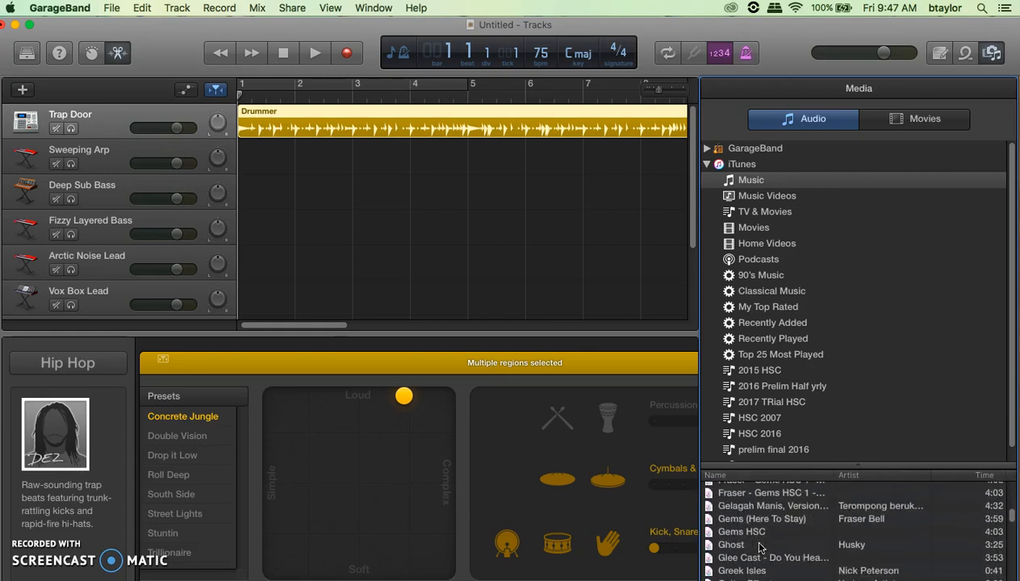
{"action": "scroll", "coordinate": [759, 547], "scroll_direction": "down", "scroll_amount": 10}
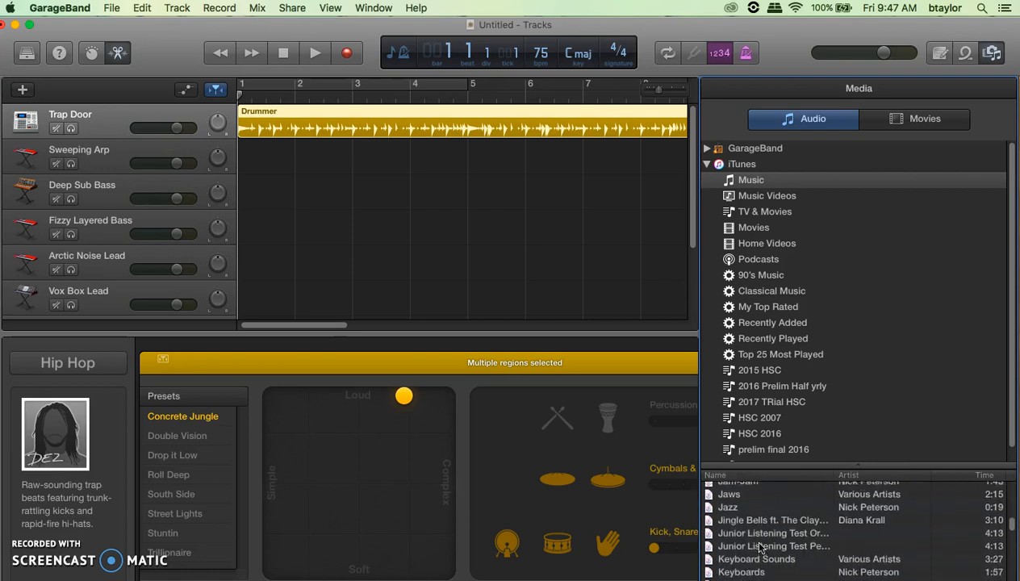
{"action": "scroll", "coordinate": [759, 547], "scroll_direction": "down", "scroll_amount": 15}
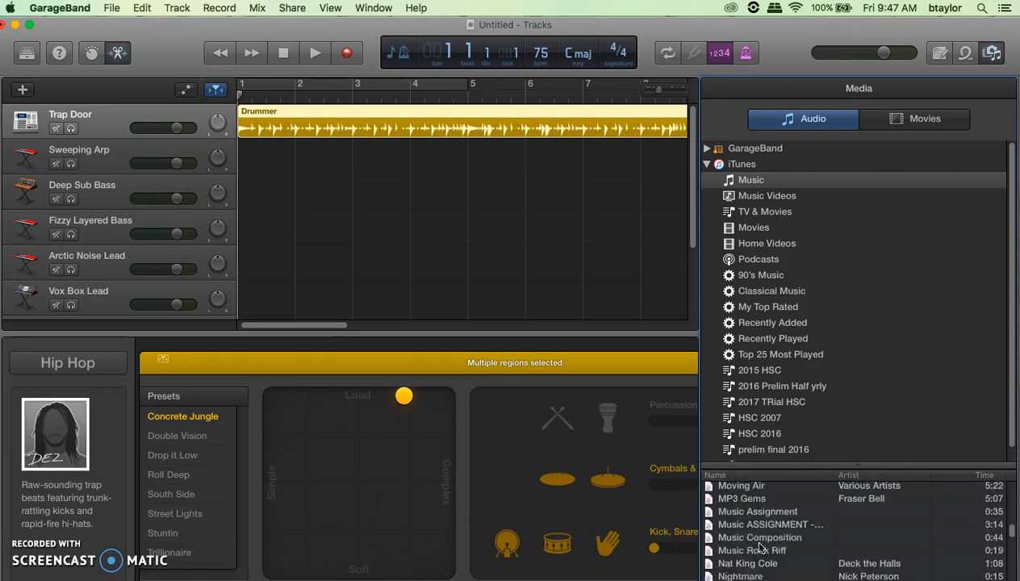
{"action": "scroll", "coordinate": [760, 544], "scroll_direction": "down", "scroll_amount": 3}
{"action": "scroll", "coordinate": [760, 540], "scroll_direction": "up", "scroll_amount": 3}
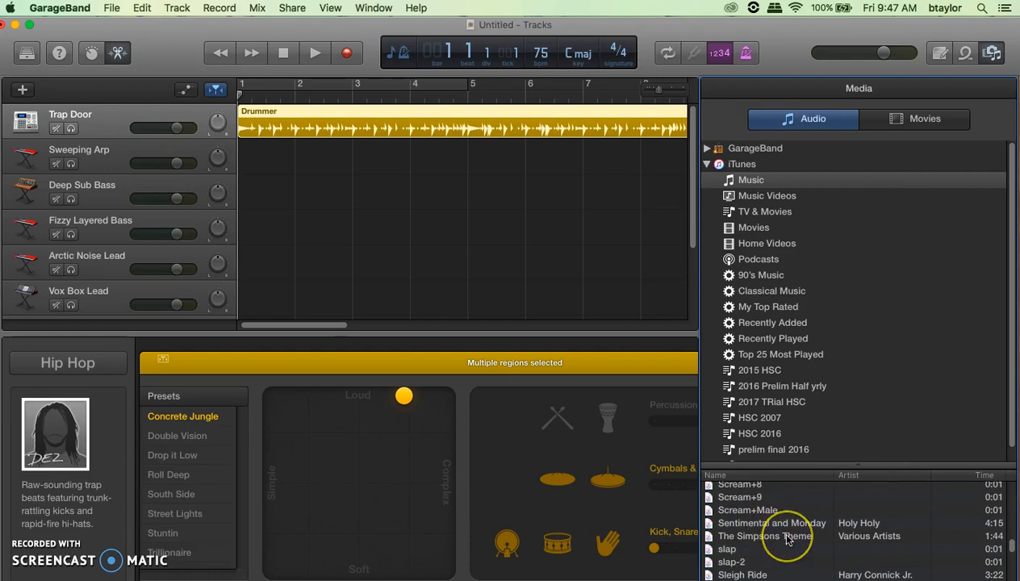
- Add The Simpsons Theme as an audio track, mute Trap Door, and play it from bar 2
{"action": "left_click_drag", "start_coordinate": [738, 525], "coordinate": [303, 299]}
{"action": "left_click", "coordinate": [56, 128]}
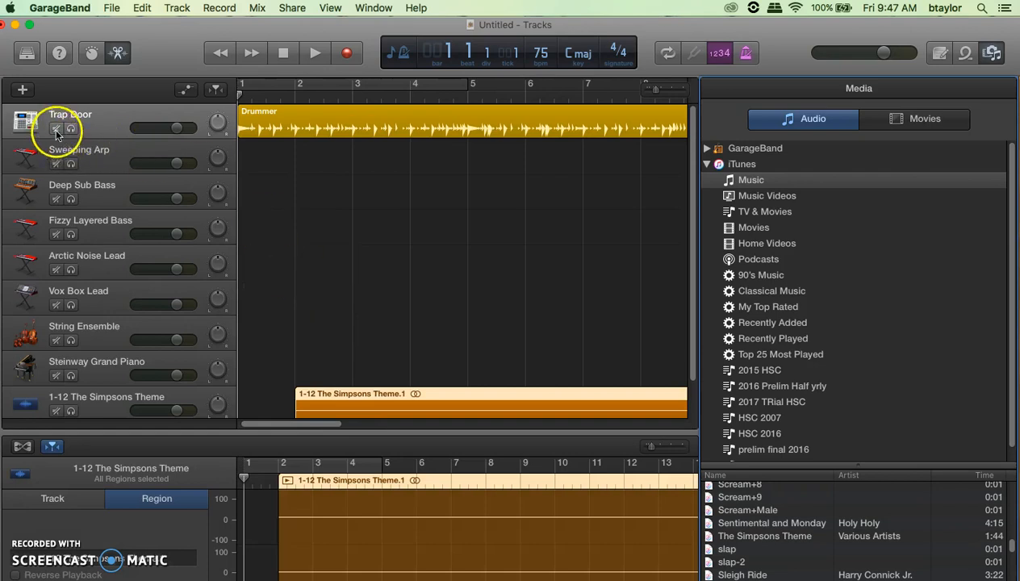
{"action": "scroll", "coordinate": [422, 265], "scroll_direction": "down", "scroll_amount": 3}
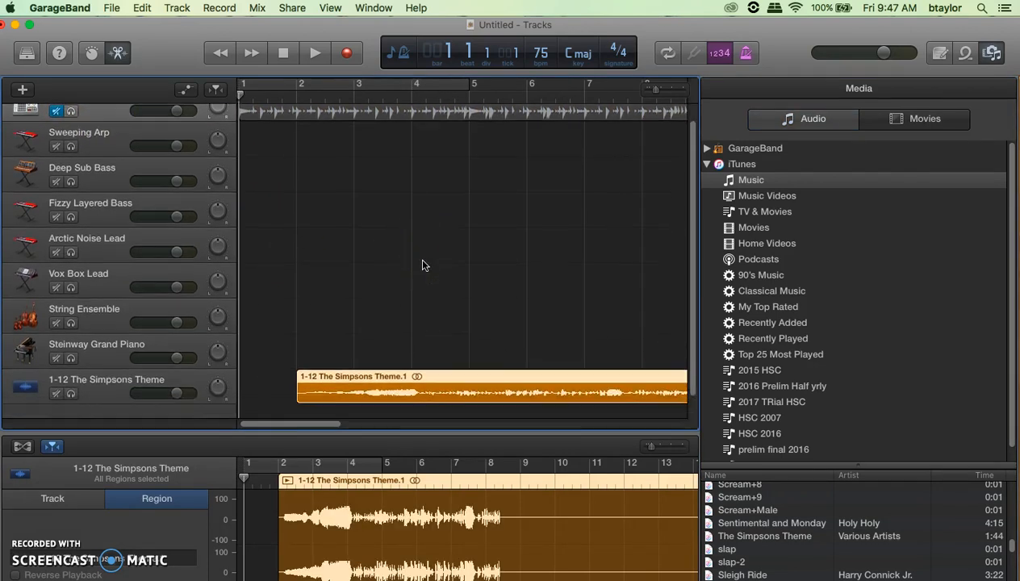
{"action": "left_click", "coordinate": [295, 98]}
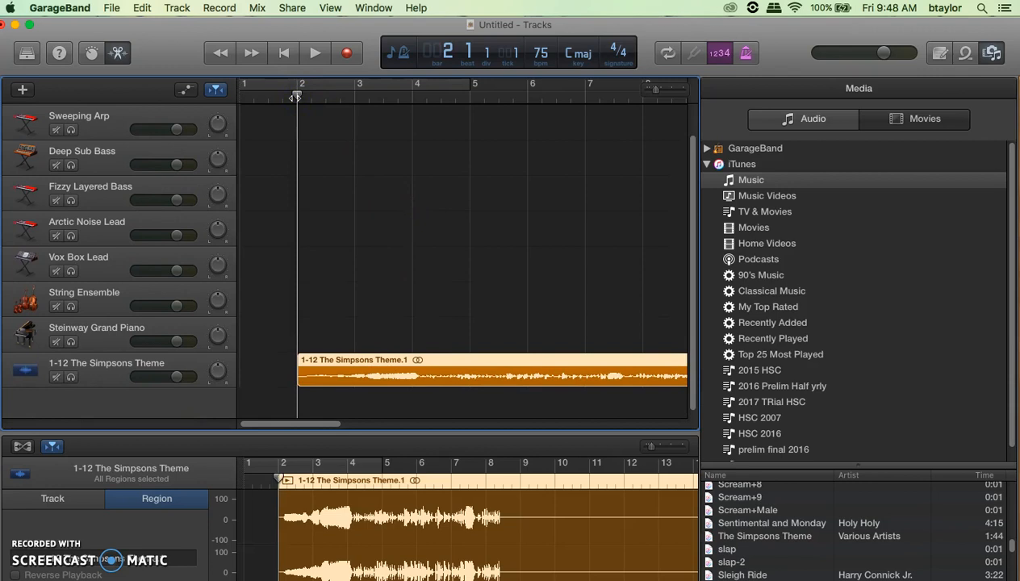
{"action": "key", "text": "space"}
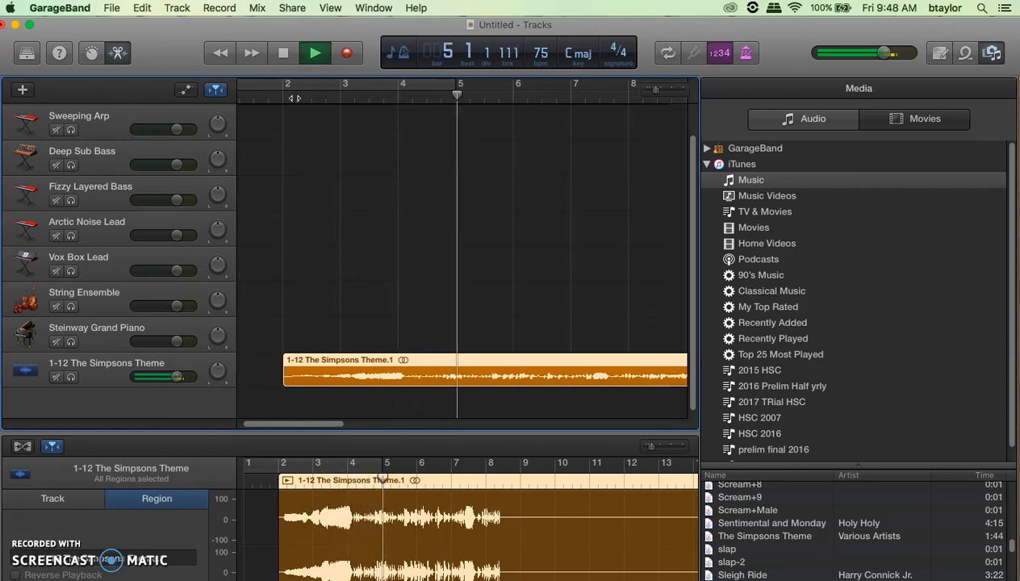
{"action": "key", "text": "space"}
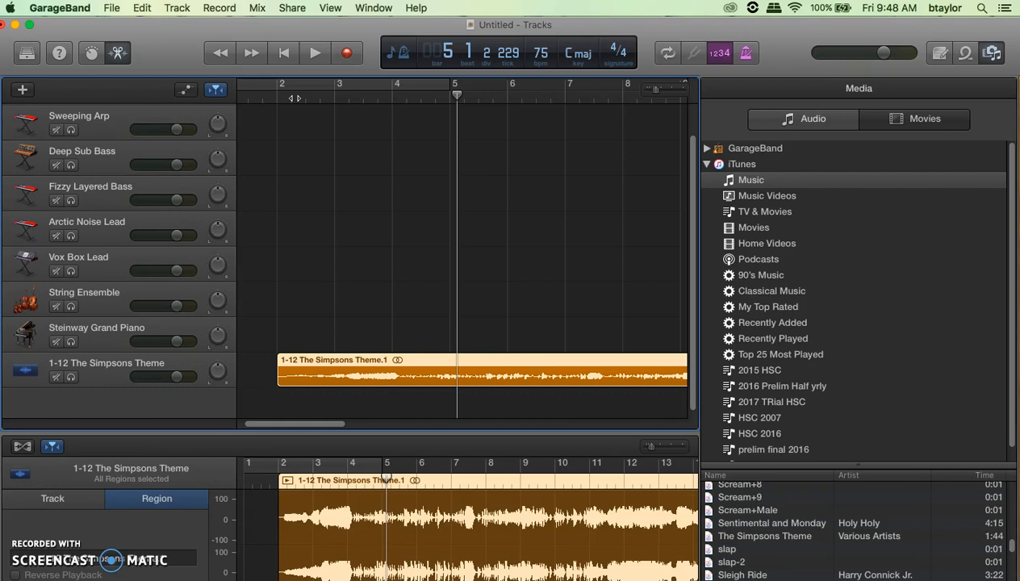
- Audition the song from bar 4, then select its track with the playhead back at bar 4
{"action": "left_click", "coordinate": [392, 97]}
{"action": "key", "text": "space"}
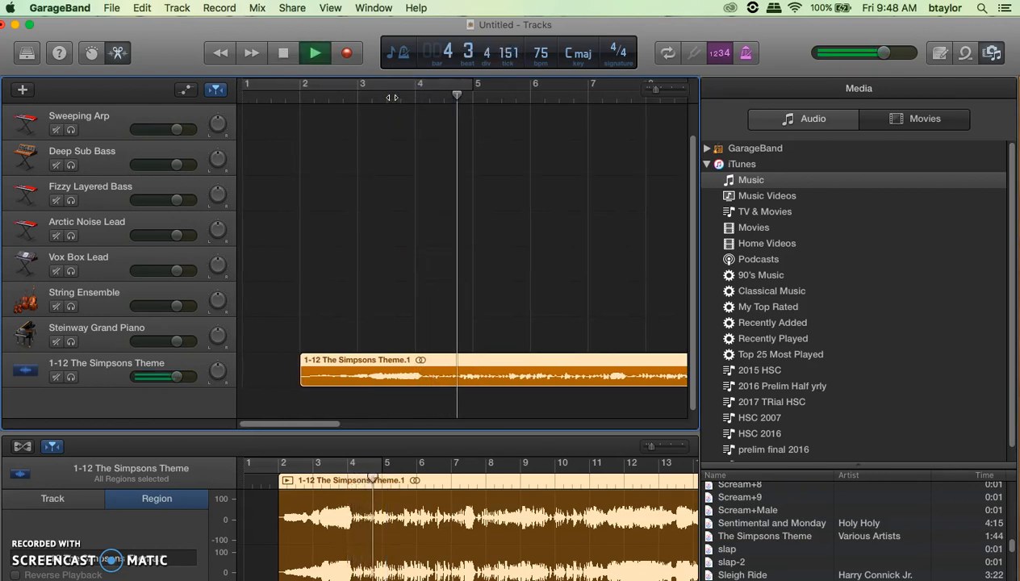
{"action": "key", "text": "space"}
{"action": "left_click", "coordinate": [402, 123]}
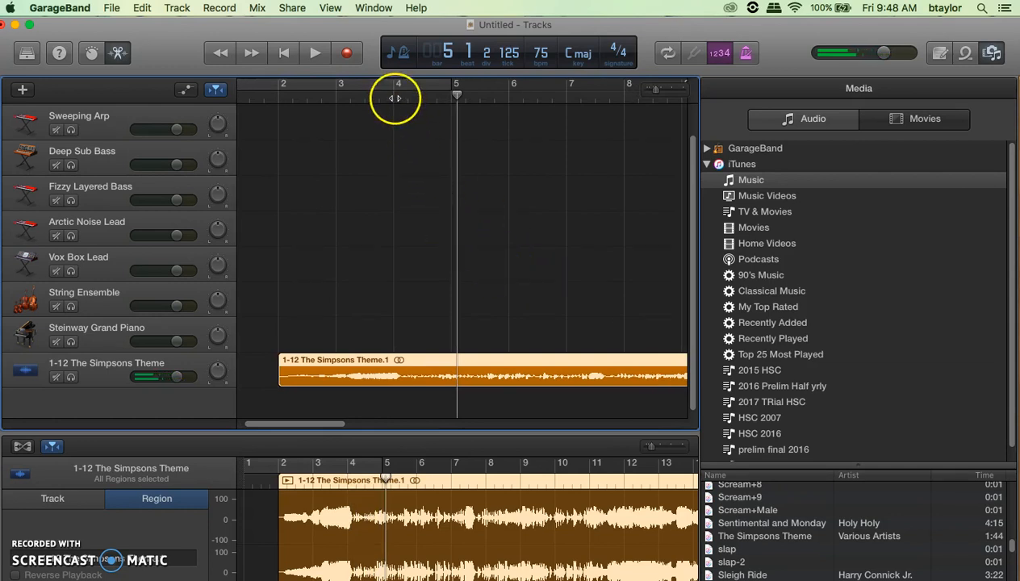
{"action": "left_click", "coordinate": [200, 364]}
{"action": "left_click", "coordinate": [395, 101]}
{"action": "left_click", "coordinate": [401, 100]}
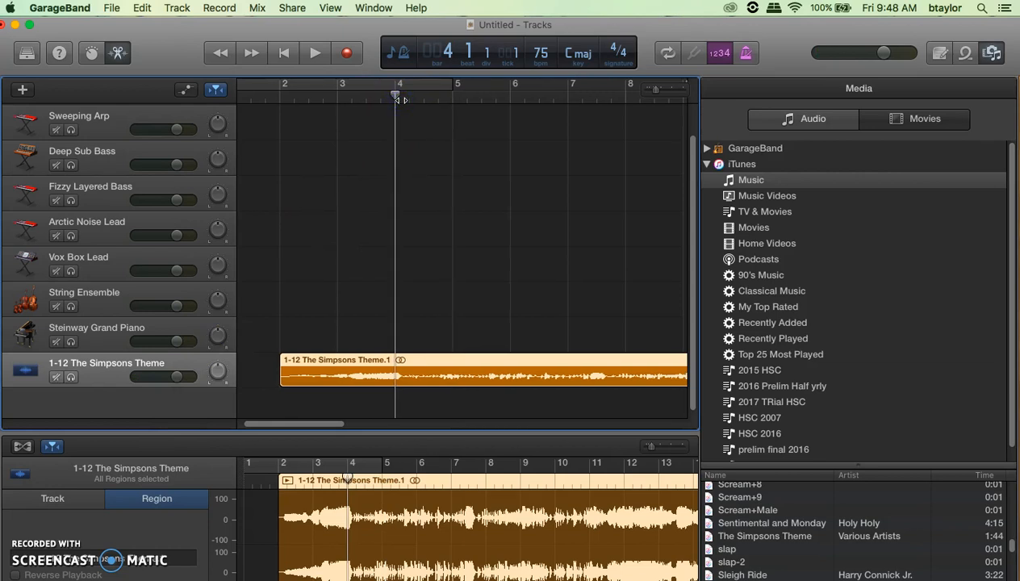
- Split The Simpsons Theme region at bar 4 and delete the part before it
{"action": "key", "text": "super+t"}
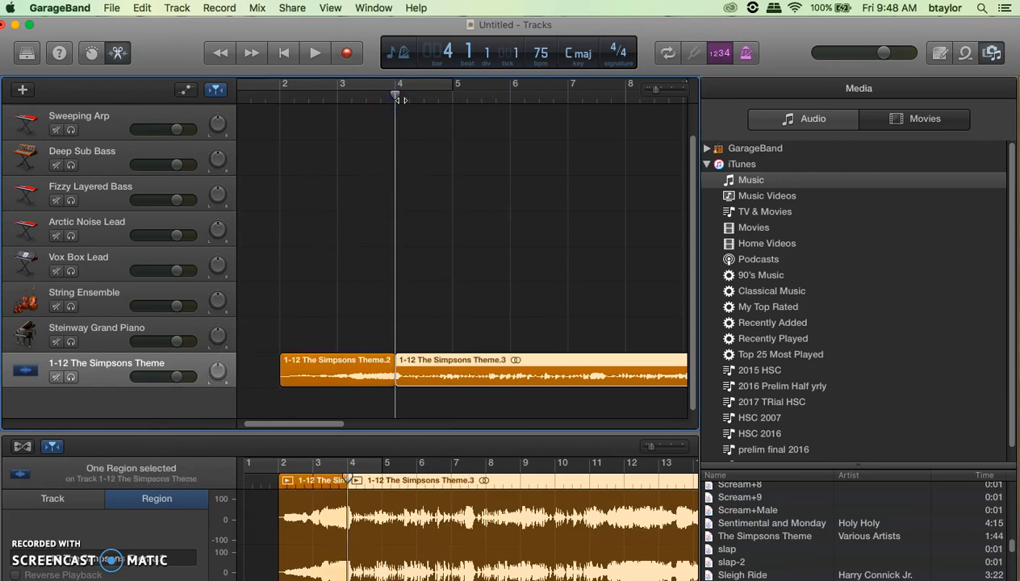
{"action": "left_click", "coordinate": [361, 369]}
{"action": "key", "text": "Delete"}
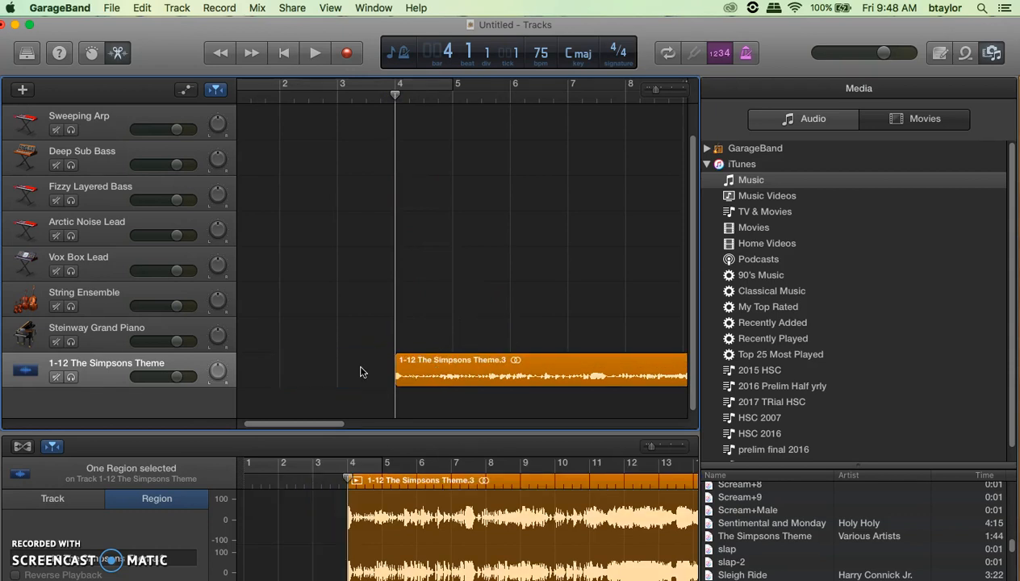
- Play from bar 5, split the region there, and delete everything after the split
{"action": "left_click", "coordinate": [450, 99]}
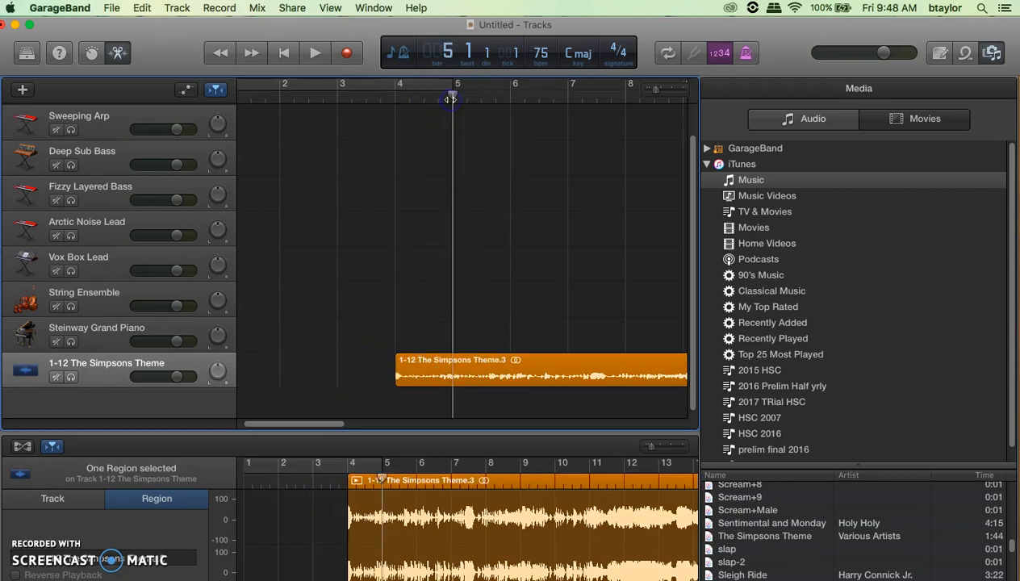
{"action": "key", "text": "space"}
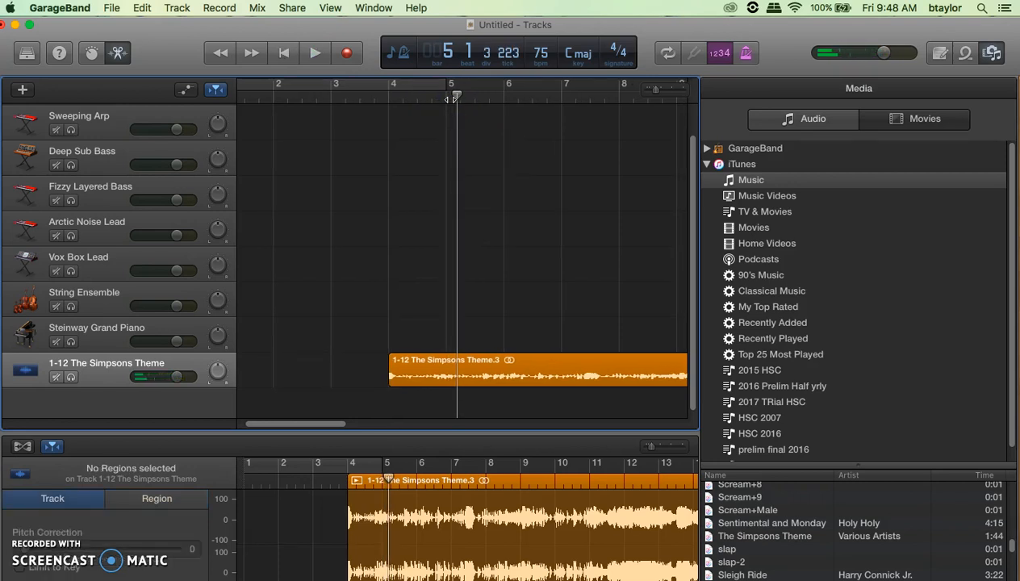
{"action": "left_click", "coordinate": [503, 372]}
{"action": "key", "text": "super+t"}
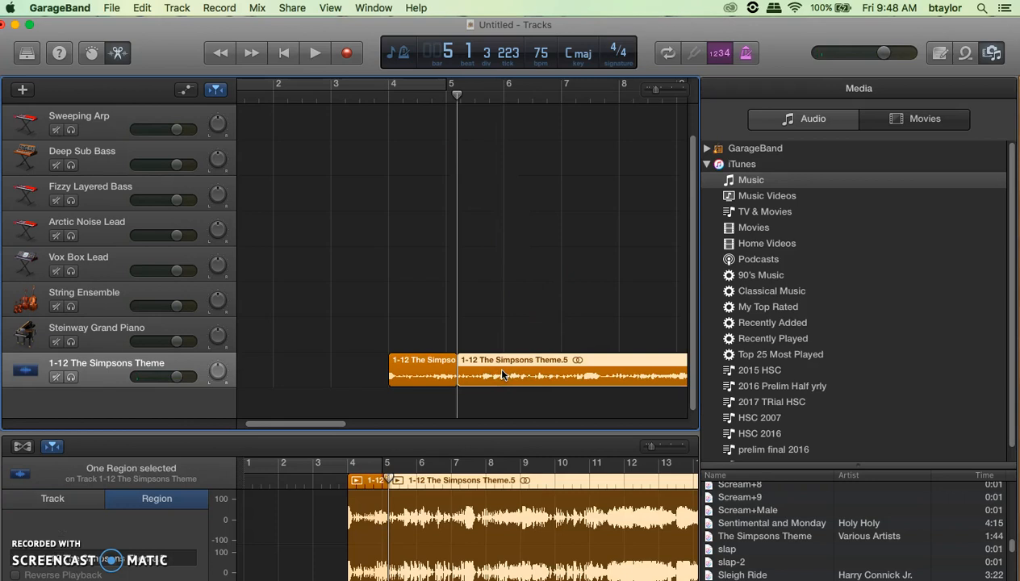
{"action": "key", "text": "Delete"}
{"action": "left_click", "coordinate": [406, 260]}
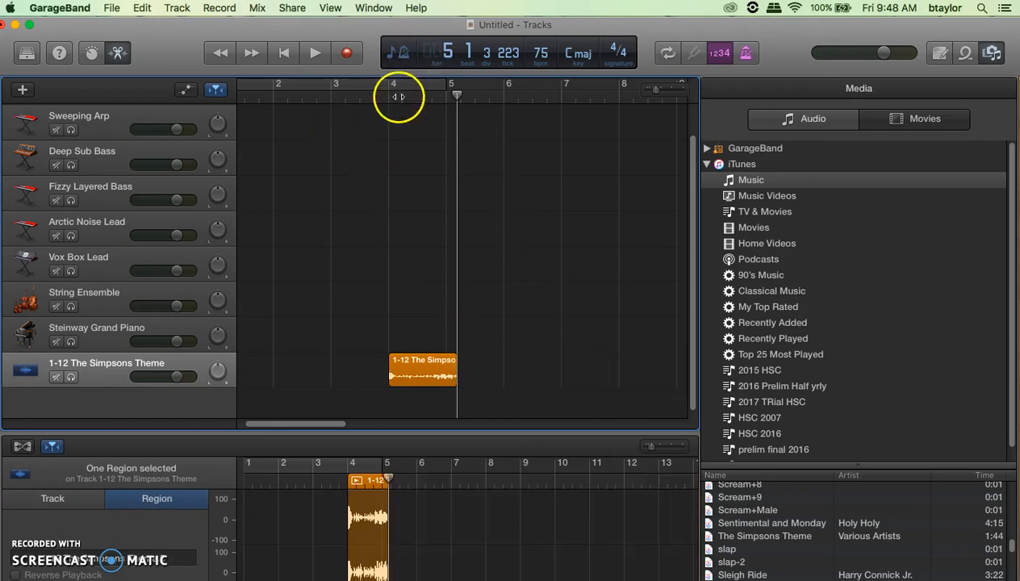
- Play the trimmed clip from bar 4 and stop it just past bar 5
{"action": "left_click", "coordinate": [398, 96]}
{"action": "key", "text": "space"}
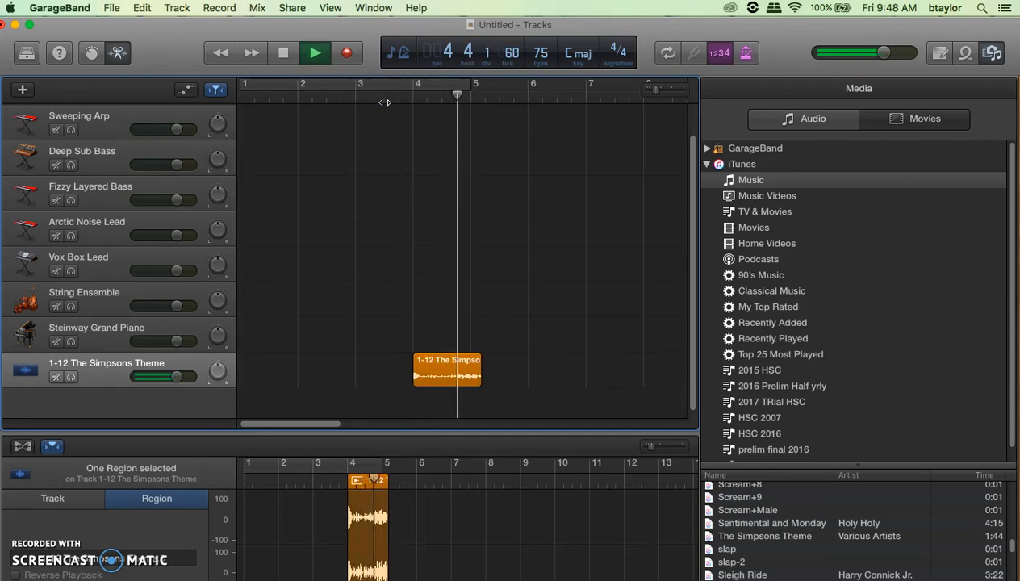
{"action": "key", "text": "space"}
{"action": "left_click", "coordinate": [539, 332]}
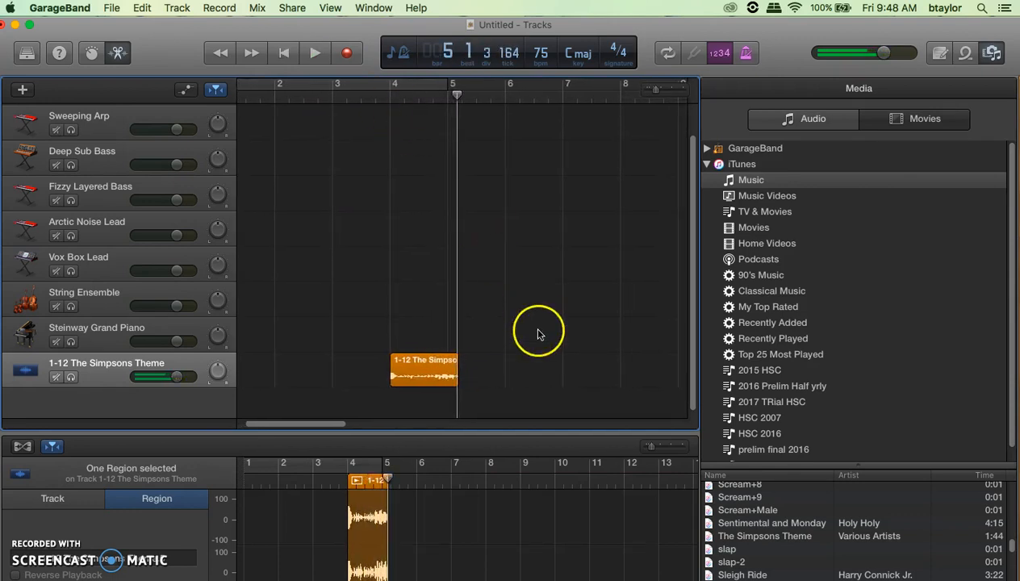
- Trim the clip's start later and preview it from bar 4
{"action": "scroll", "coordinate": [350, 244], "scroll_direction": "up", "scroll_amount": 5}
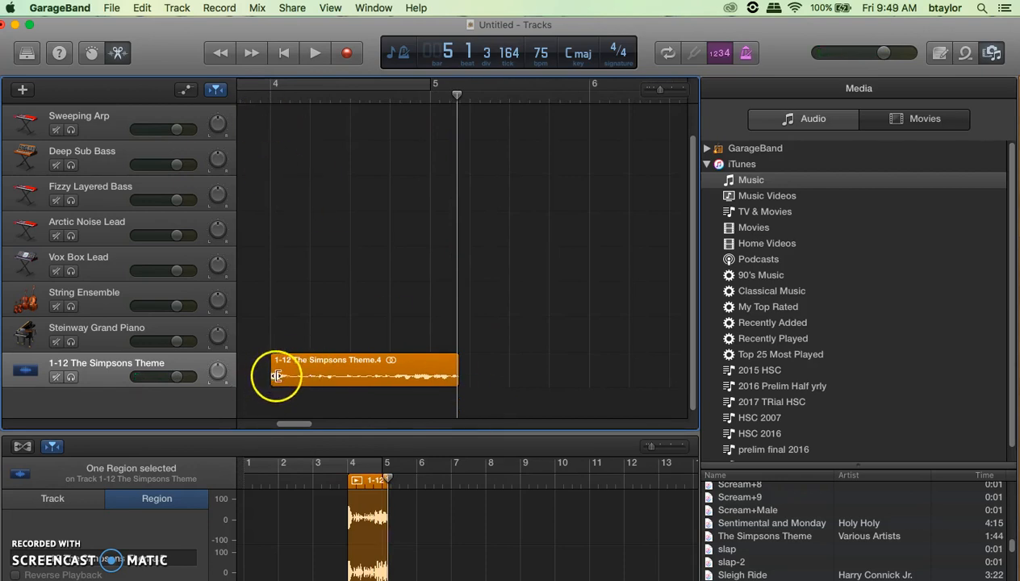
{"action": "left_click_drag", "start_coordinate": [273, 373], "coordinate": [296, 371]}
{"action": "left_click", "coordinate": [293, 96]}
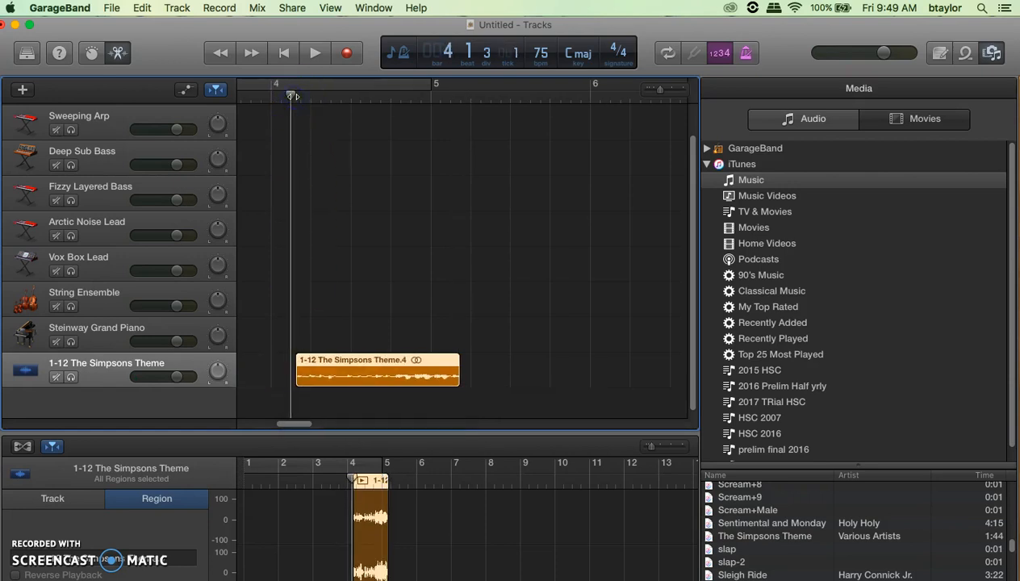
{"action": "key", "text": "space"}
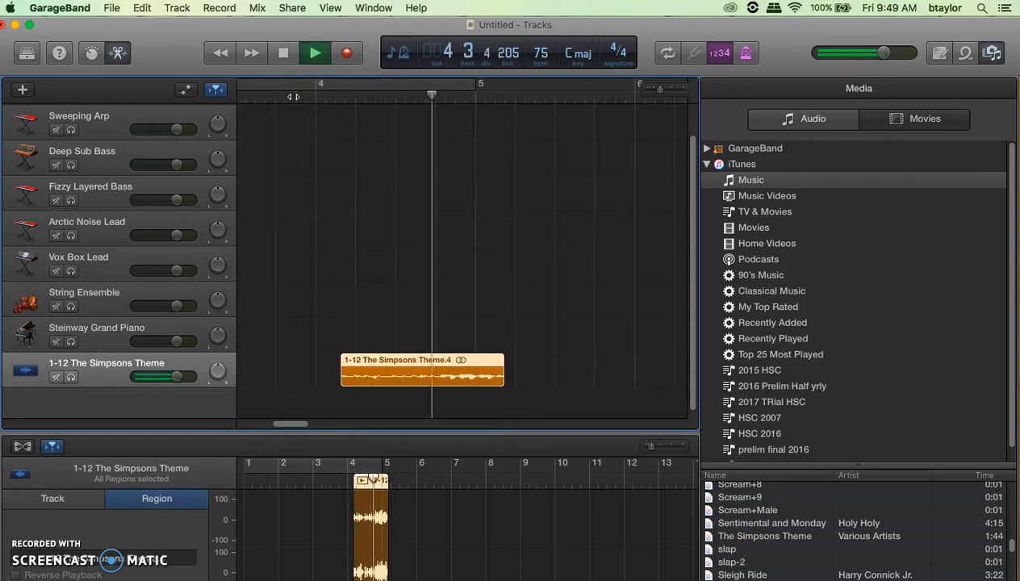
{"action": "key", "text": "space"}
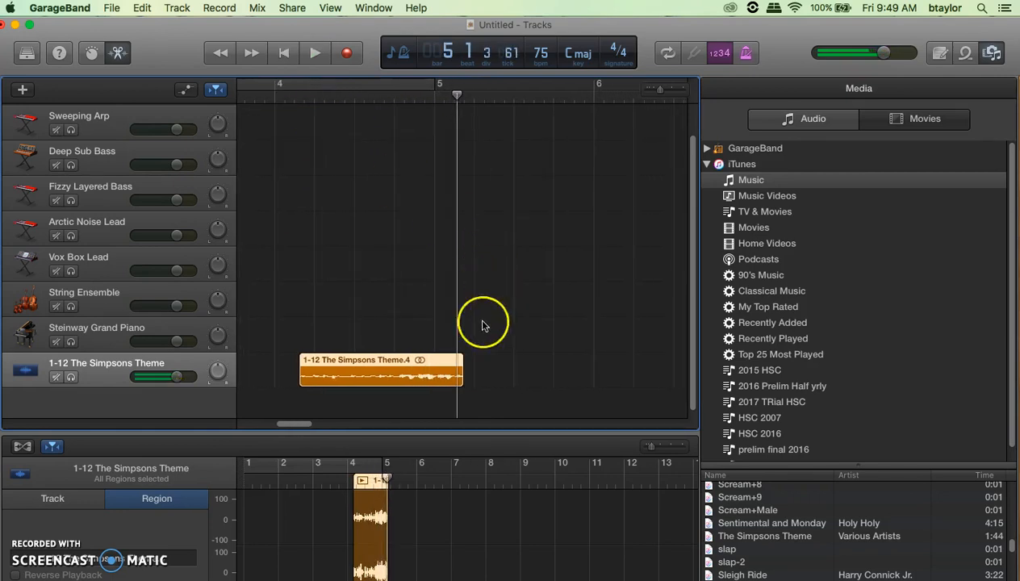
- Shorten the clip's end slightly and preview again from bar 4
{"action": "left_click_drag", "start_coordinate": [462, 374], "coordinate": [453, 374]}
{"action": "left_click", "coordinate": [293, 99]}
{"action": "key", "text": "space"}
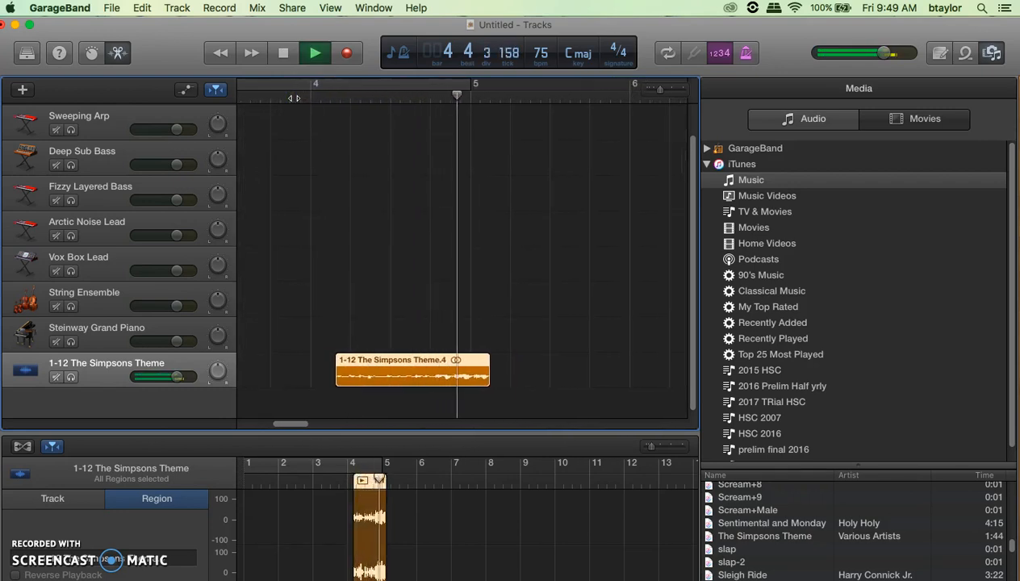
{"action": "key", "text": "space"}
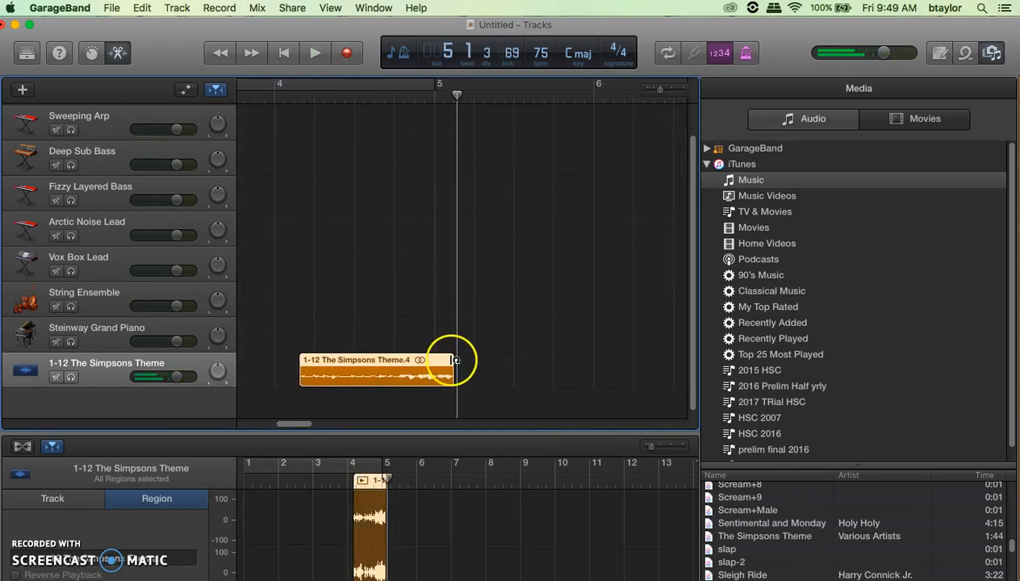
- Loop the Simpsons clip further along and play the looped version from bar 4
{"action": "left_click_drag", "start_coordinate": [452, 360], "coordinate": [601, 358]}
{"action": "left_click_drag", "start_coordinate": [308, 103], "coordinate": [285, 99]}
{"action": "key", "text": "space"}
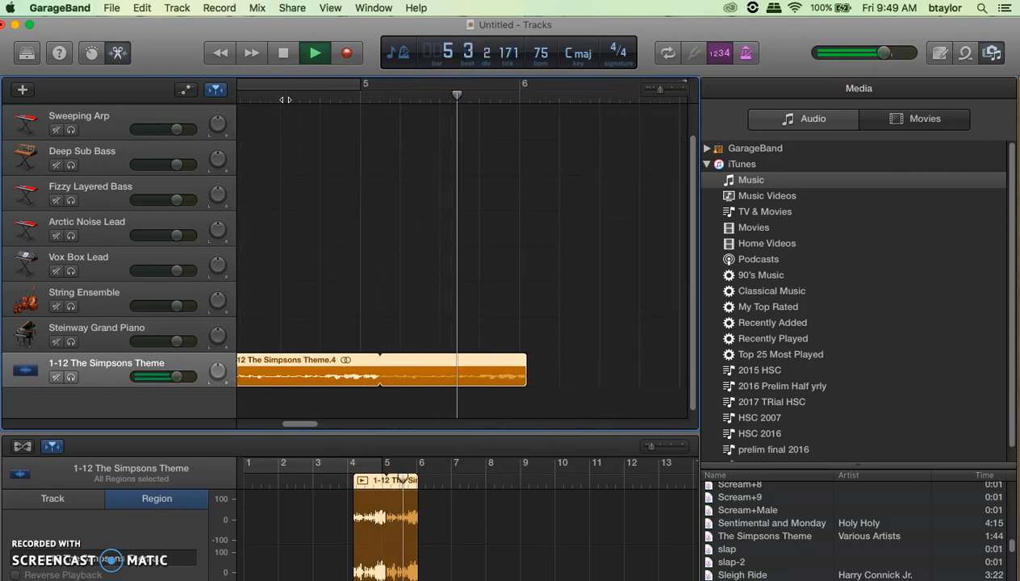
{"action": "key", "text": "space"}
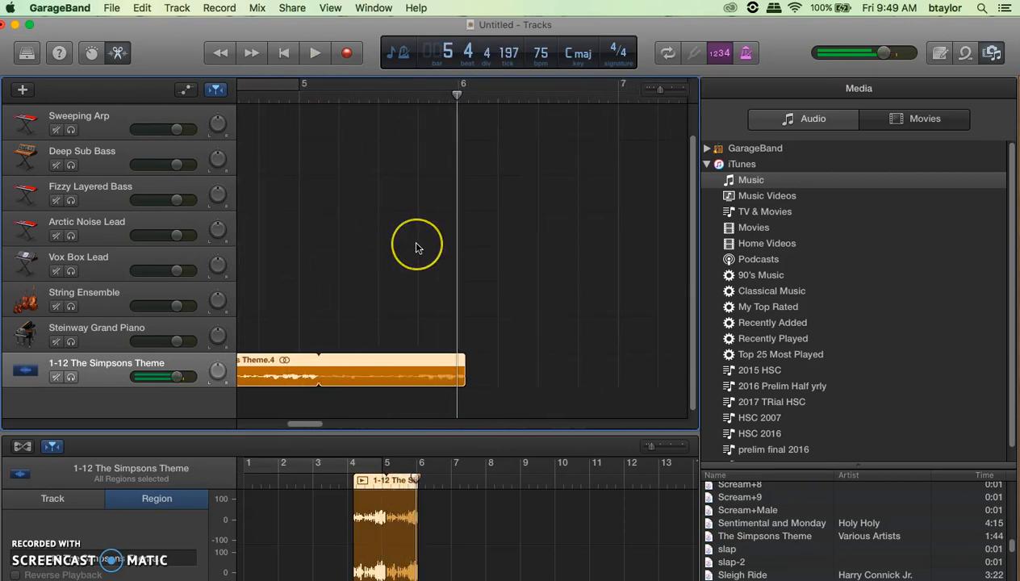
- Move the clip to start exactly at bar 4 and remove its extra loop repetitions
{"action": "scroll", "coordinate": [418, 247], "scroll_direction": "down", "scroll_amount": 5}
{"action": "scroll", "coordinate": [382, 326], "scroll_direction": "left", "scroll_amount": 5}
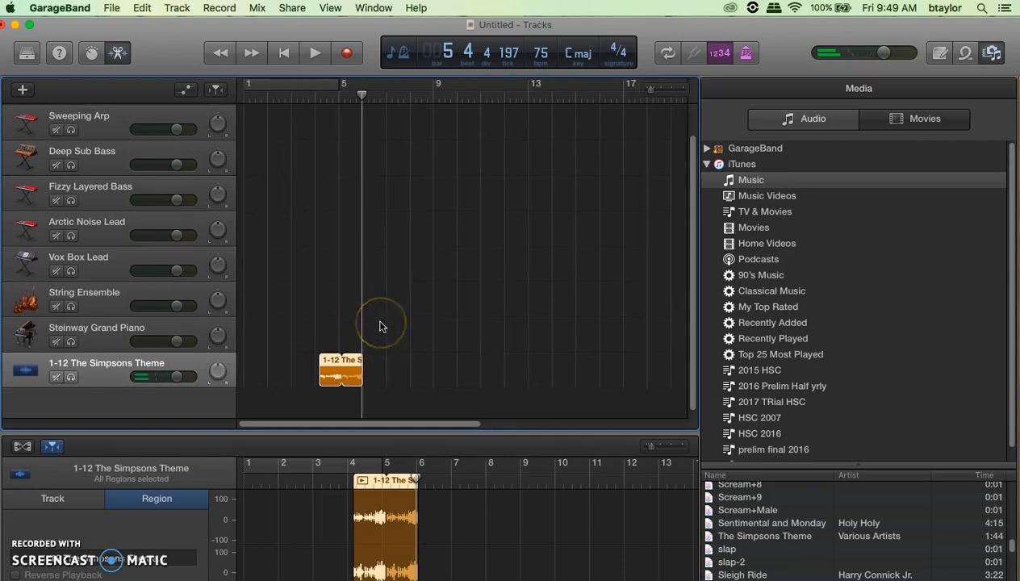
{"action": "scroll", "coordinate": [295, 263], "scroll_direction": "up", "scroll_amount": 8}
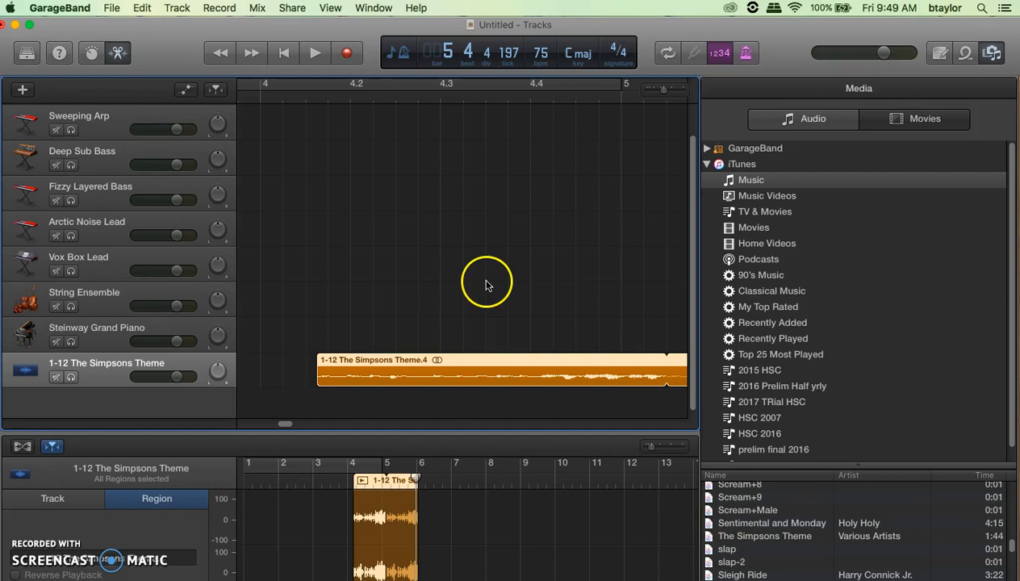
{"action": "left_click_drag", "start_coordinate": [472, 362], "coordinate": [415, 359]}
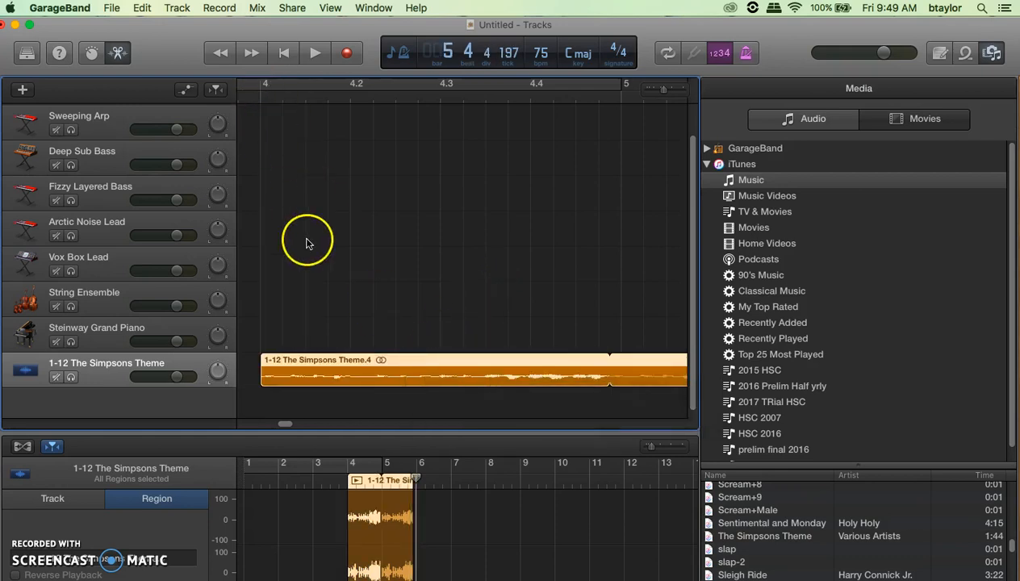
{"action": "scroll", "coordinate": [307, 245], "scroll_direction": "down", "scroll_amount": 5}
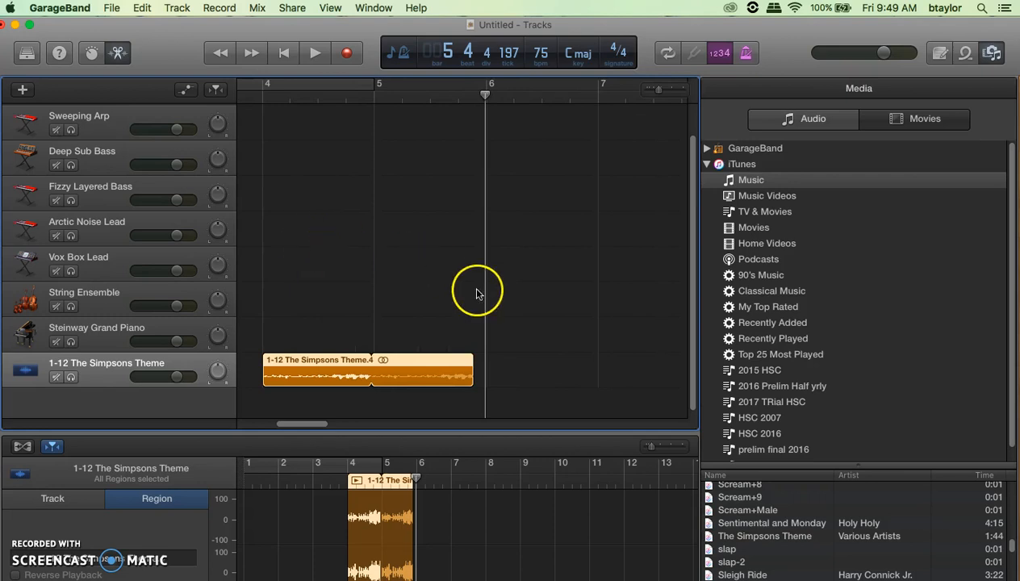
{"action": "left_click_drag", "start_coordinate": [474, 379], "coordinate": [367, 373]}
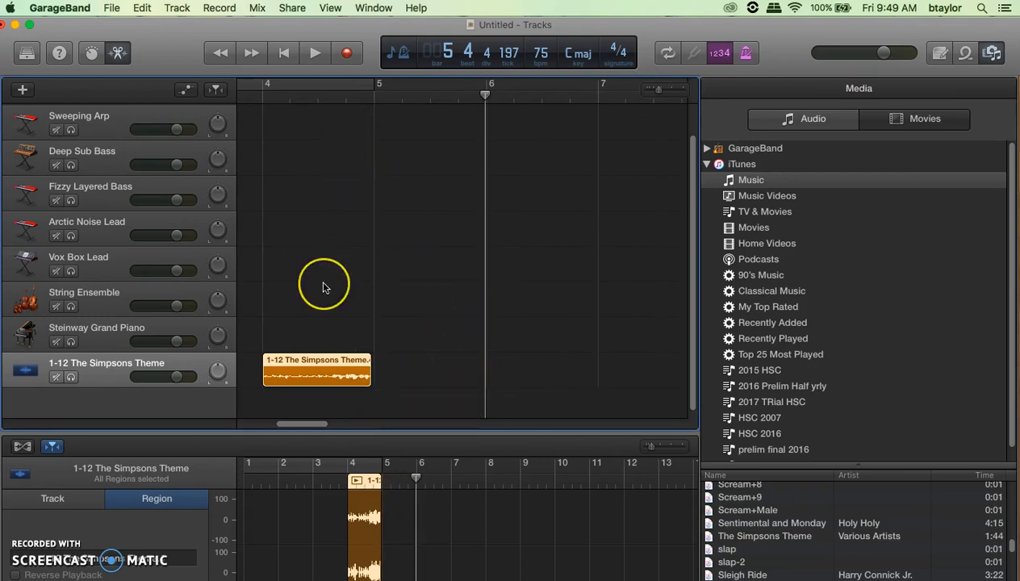
- Begin editing the 75 bpm project tempo, then switch to songbpm.com in Safari
{"action": "scroll", "coordinate": [324, 283], "scroll_direction": "up", "scroll_amount": 5}
{"action": "scroll", "coordinate": [489, 271], "scroll_direction": "right", "scroll_amount": 3}
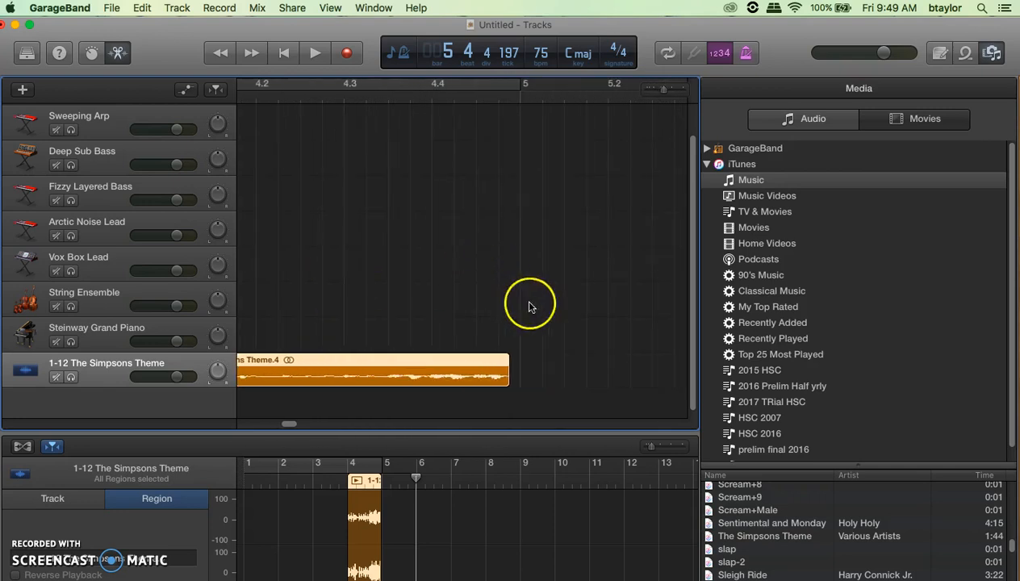
{"action": "double_click", "coordinate": [543, 54]}
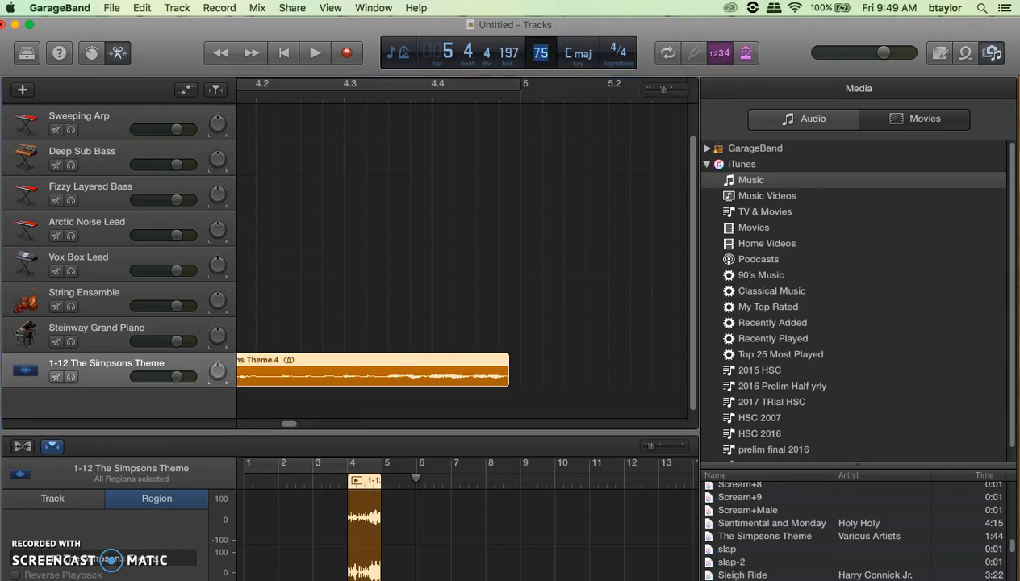
{"action": "key", "text": "super+Tab"}
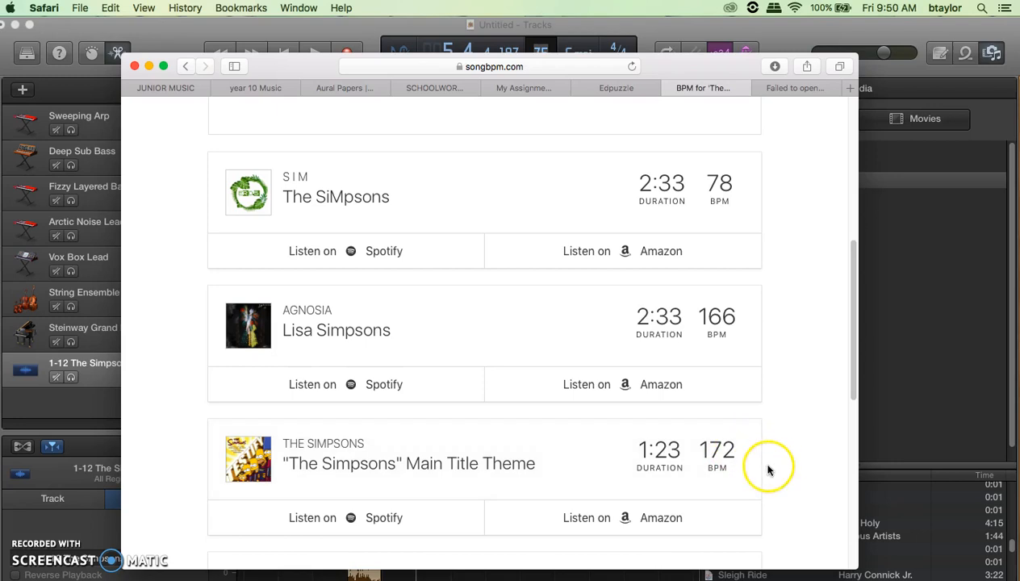
- Find the Main Title Theme's 172 BPM listing on songbpm.com, then minimize Safari
{"action": "scroll", "coordinate": [492, 341], "scroll_direction": "up", "scroll_amount": 10}
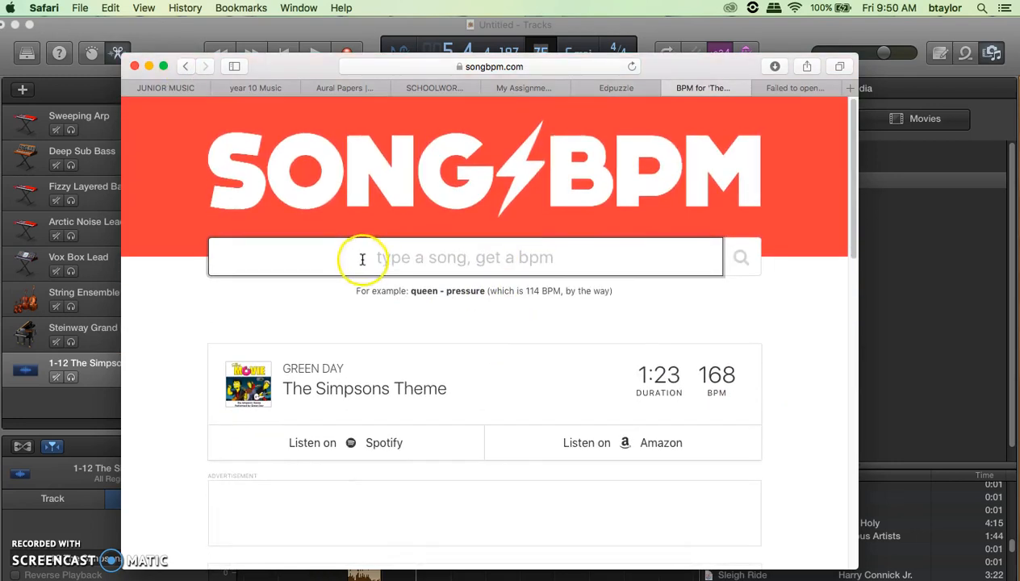
{"action": "scroll", "coordinate": [766, 419], "scroll_direction": "down", "scroll_amount": 10}
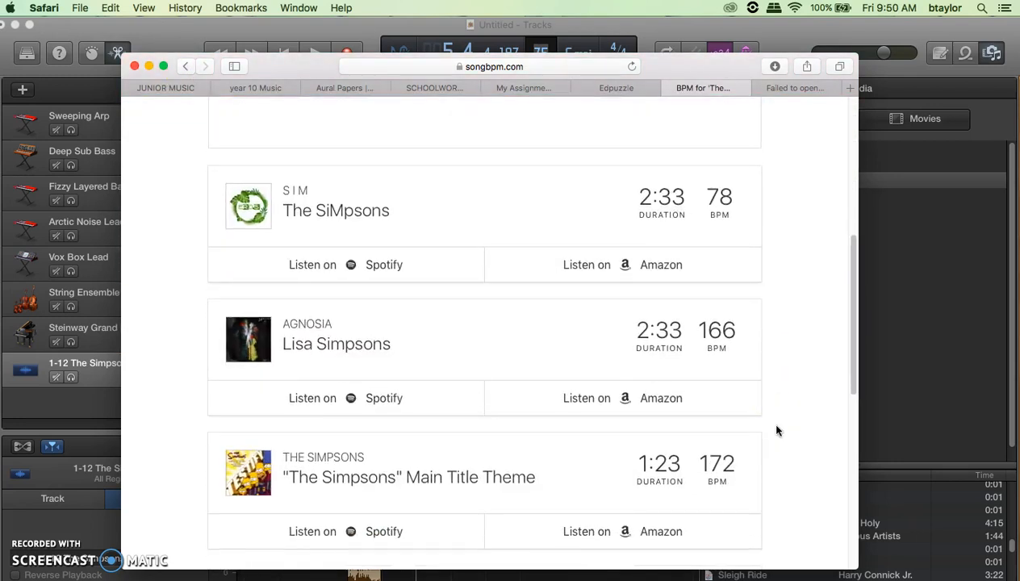
{"action": "left_click", "coordinate": [149, 66]}
- Change the project tempo from 75 to 172 bpm
{"action": "double_click", "coordinate": [540, 54]}
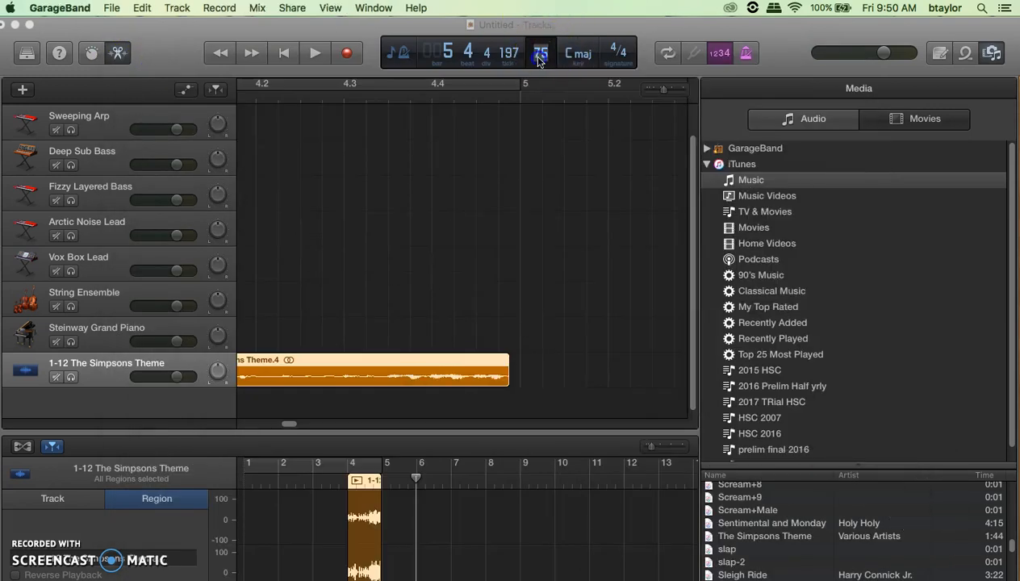
{"action": "type", "text": "172"}
{"action": "key", "text": "Return"}
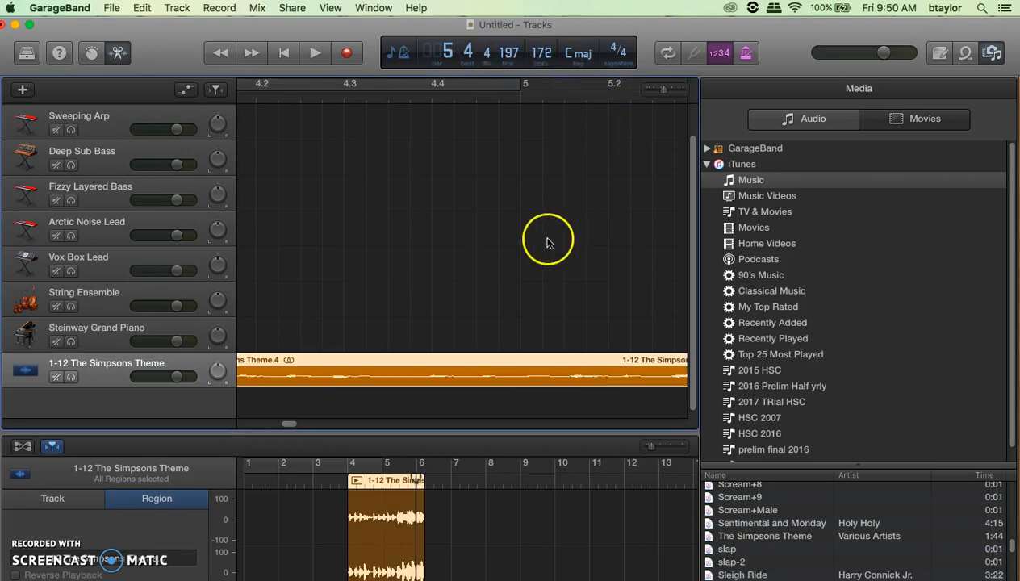
{"action": "scroll", "coordinate": [544, 246], "scroll_direction": "down", "scroll_amount": 5}
{"action": "scroll", "coordinate": [544, 246], "scroll_direction": "up", "scroll_amount": 3}
{"action": "scroll", "coordinate": [544, 245], "scroll_direction": "down", "scroll_amount": 1}
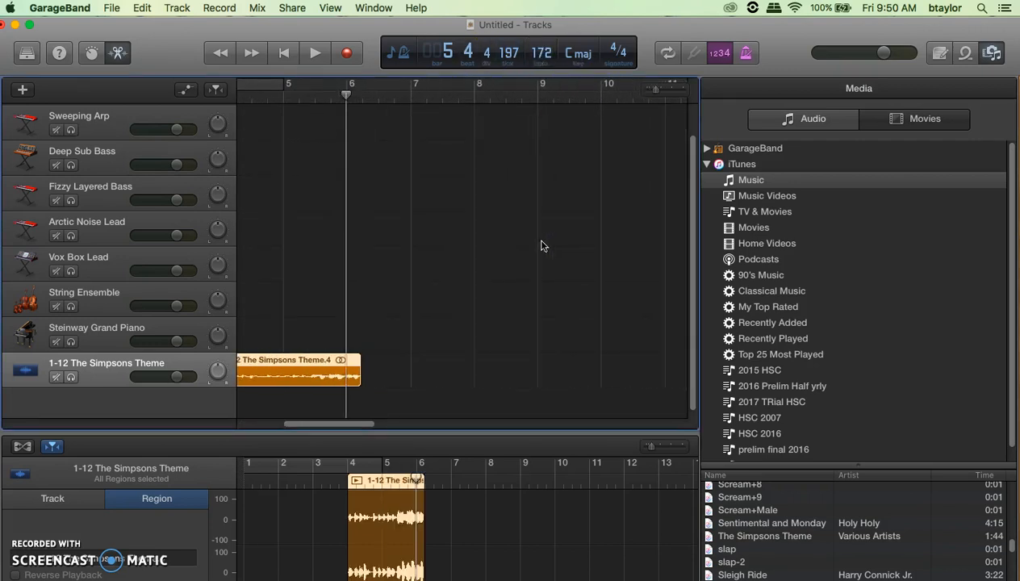
{"action": "scroll", "coordinate": [382, 267], "scroll_direction": "left", "scroll_amount": 2}
{"action": "scroll", "coordinate": [382, 266], "scroll_direction": "left", "scroll_amount": 2}
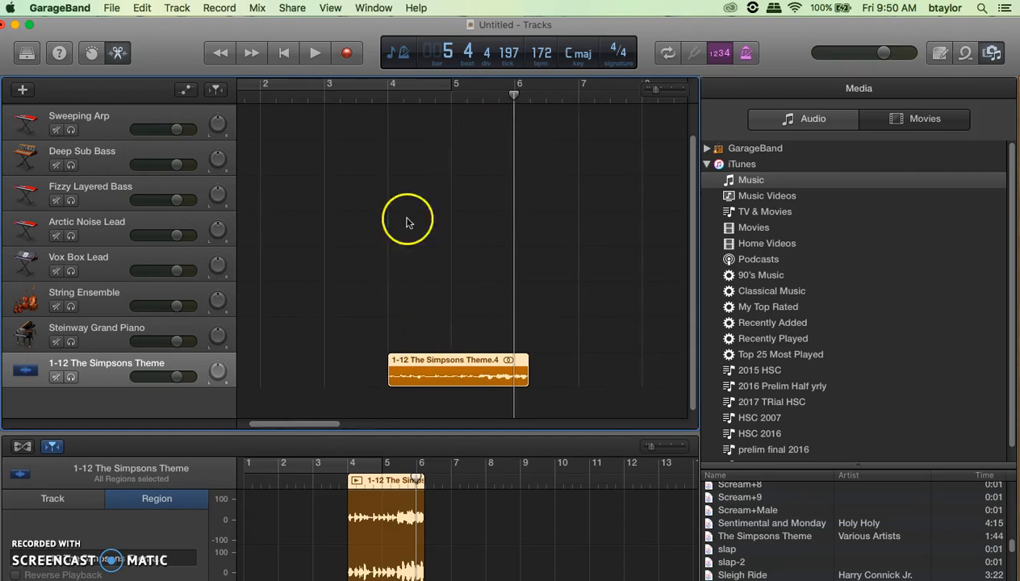
{"action": "scroll", "coordinate": [385, 247], "scroll_direction": "up", "scroll_amount": 3}
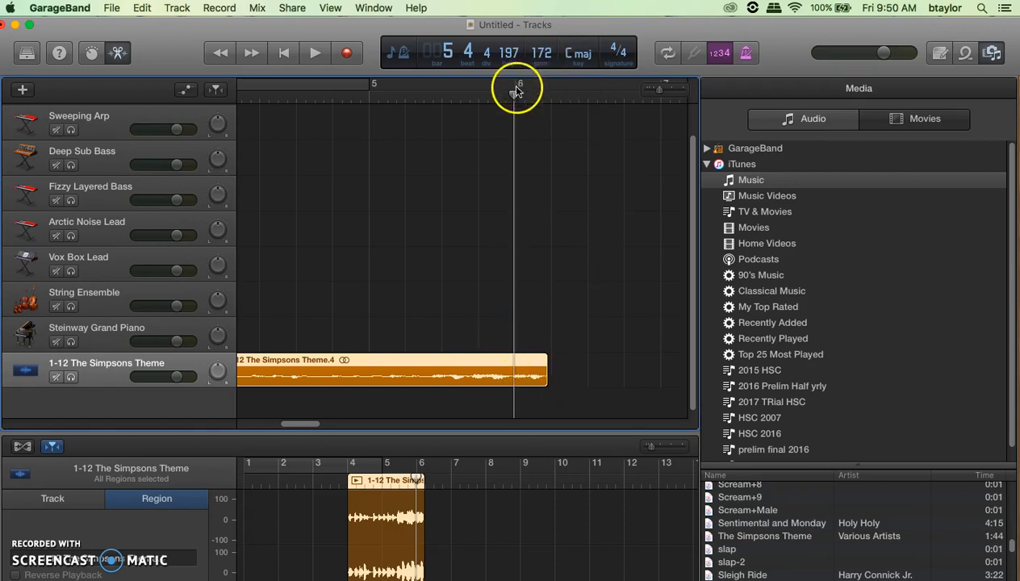
- Lower the tempo to 155 bpm and loop the Simpsons clip out to about bar 8
{"action": "left_click_drag", "start_coordinate": [541, 53], "coordinate": [543, 105]}
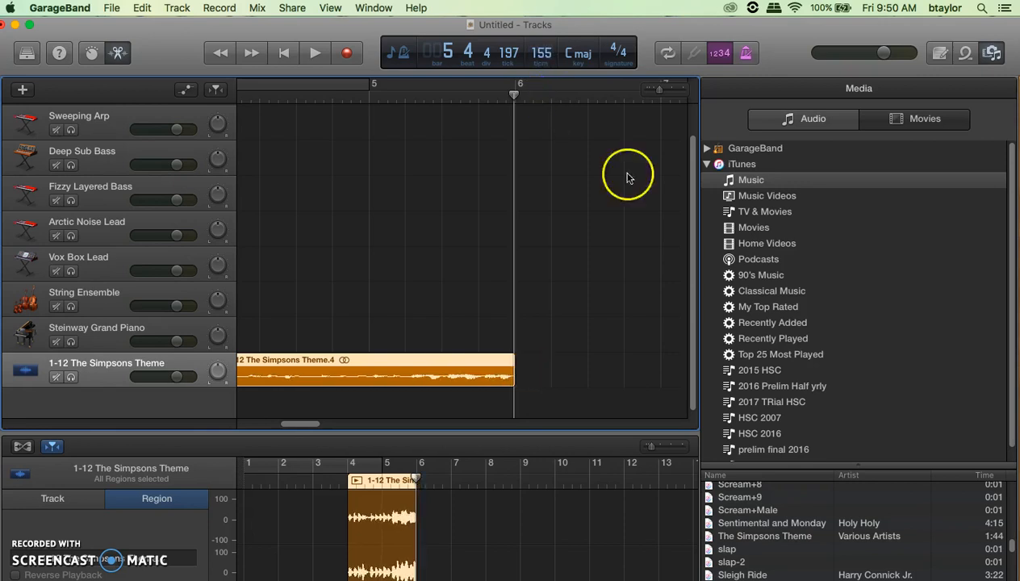
{"action": "scroll", "coordinate": [547, 269], "scroll_direction": "down", "scroll_amount": 5}
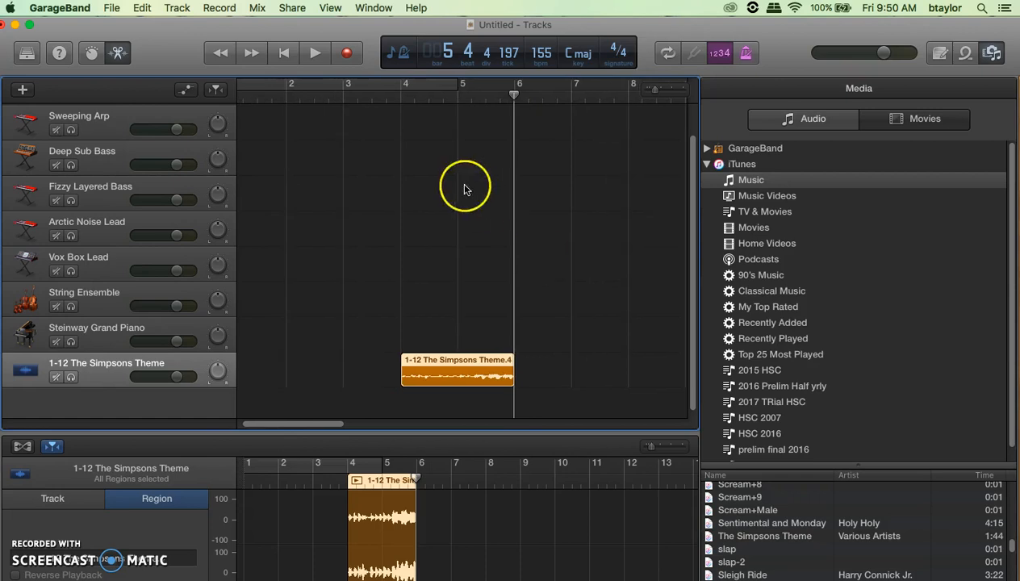
{"action": "left_click_drag", "start_coordinate": [517, 361], "coordinate": [628, 360]}
- Play the clip from bar 4, restart it from bar 4, then stop
{"action": "left_click", "coordinate": [393, 98]}
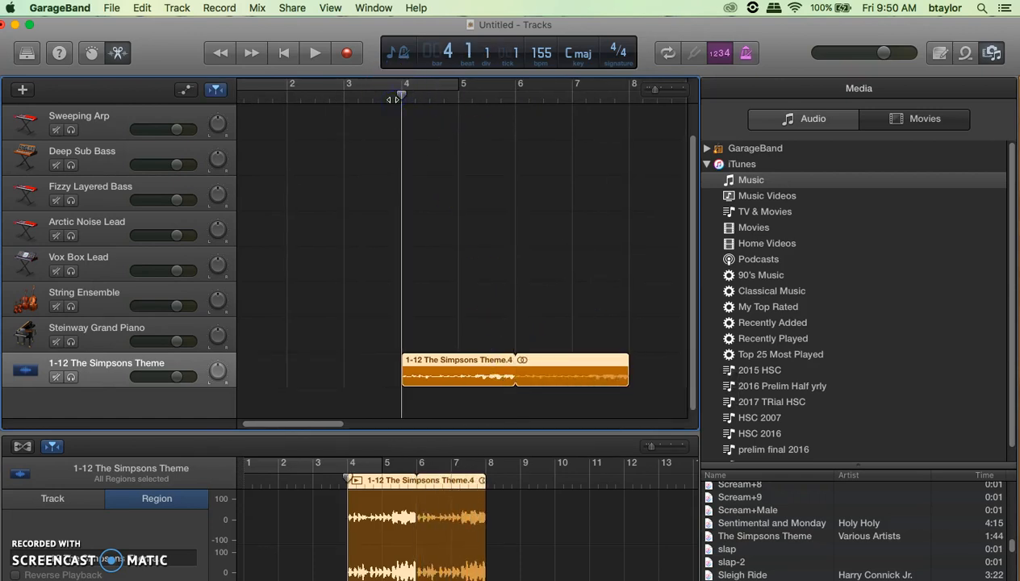
{"action": "key", "text": "space"}
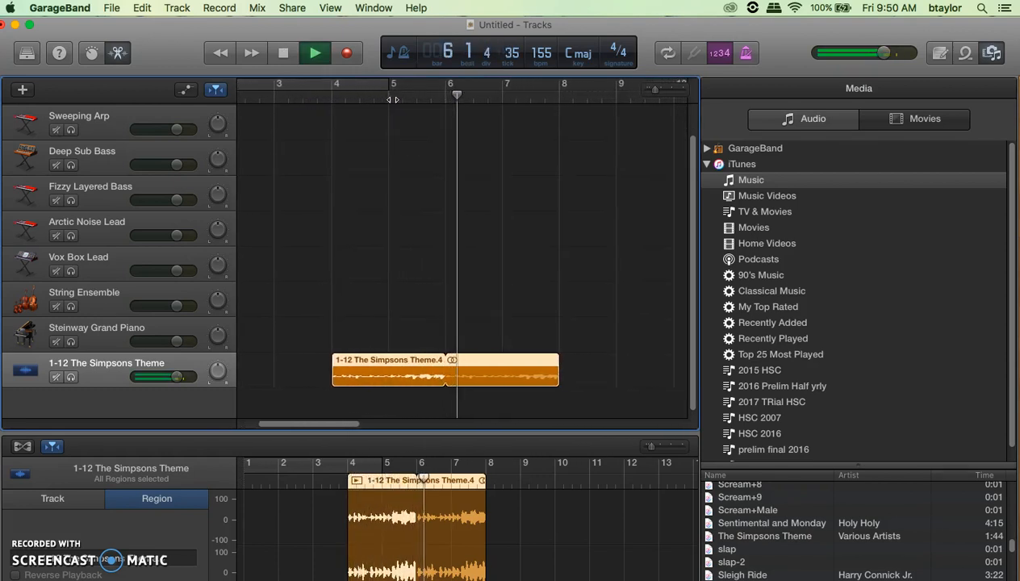
{"action": "left_click", "coordinate": [268, 94]}
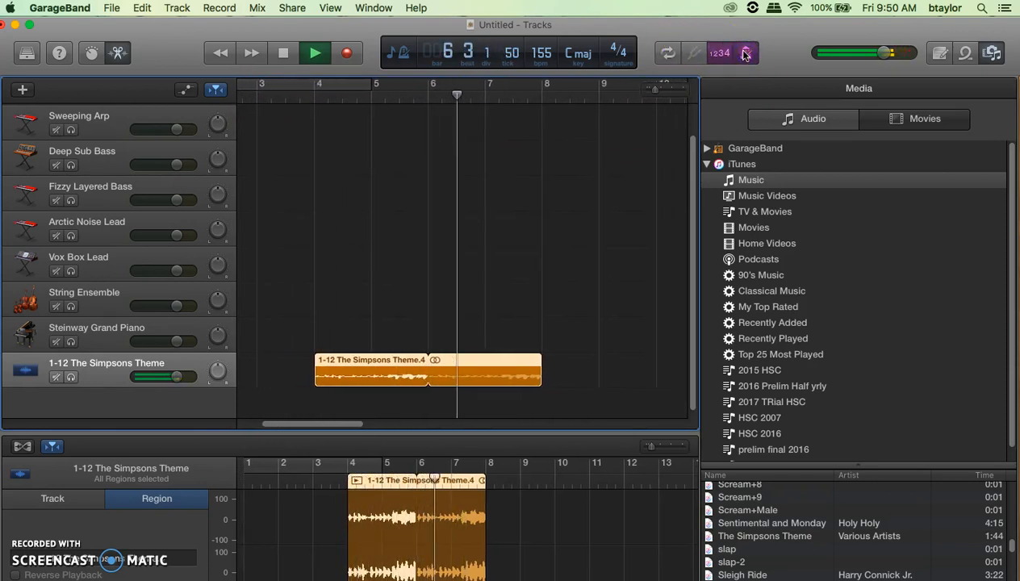
{"action": "left_click", "coordinate": [283, 52]}
- Select the Trap Door drummer track and play it with the Simpsons Theme clip from bar 4
{"action": "scroll", "coordinate": [394, 203], "scroll_direction": "up", "scroll_amount": 2}
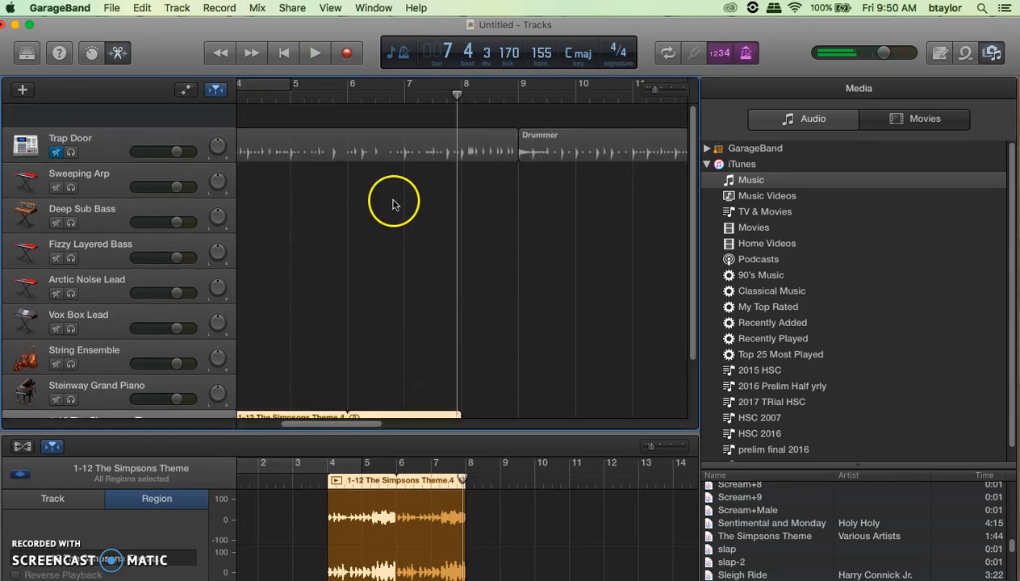
{"action": "left_click", "coordinate": [55, 132]}
{"action": "scroll", "coordinate": [307, 312], "scroll_direction": "left", "scroll_amount": 5}
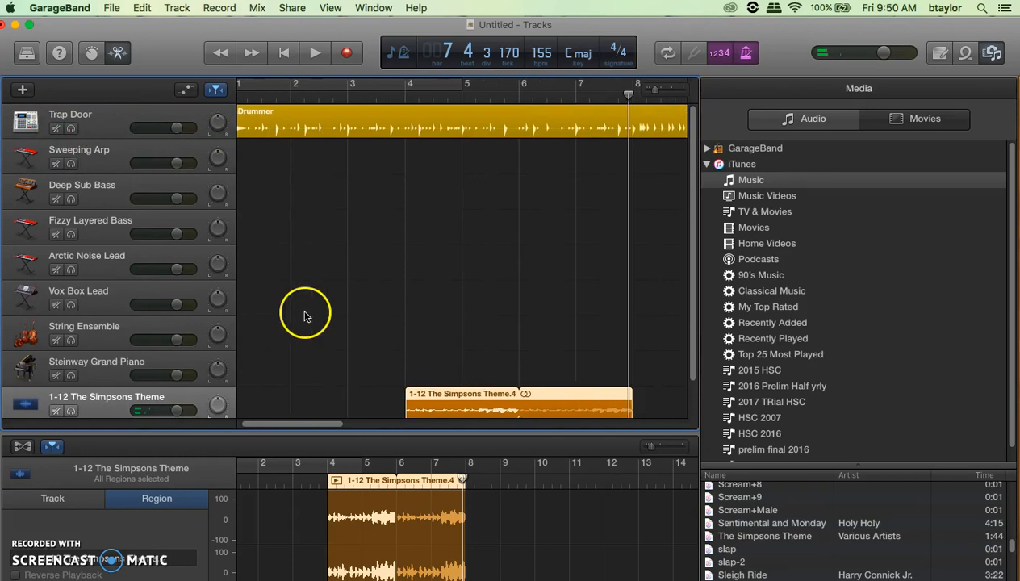
{"action": "left_click", "coordinate": [407, 95]}
{"action": "key", "text": "space"}
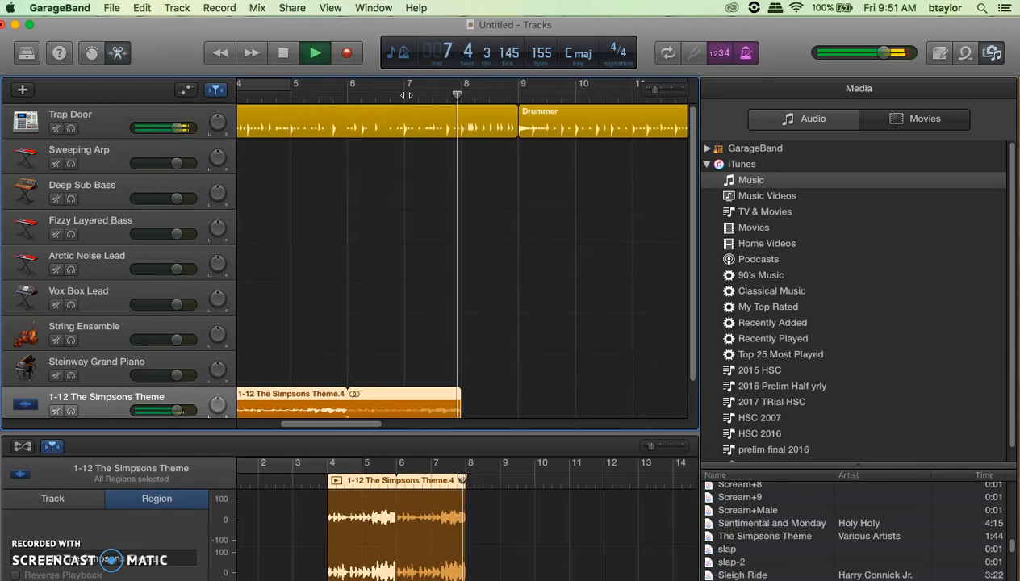
- Open the recent 'simpsons sample project.band', discarding the unsaved Untitled project
{"action": "left_click", "coordinate": [112, 8]}
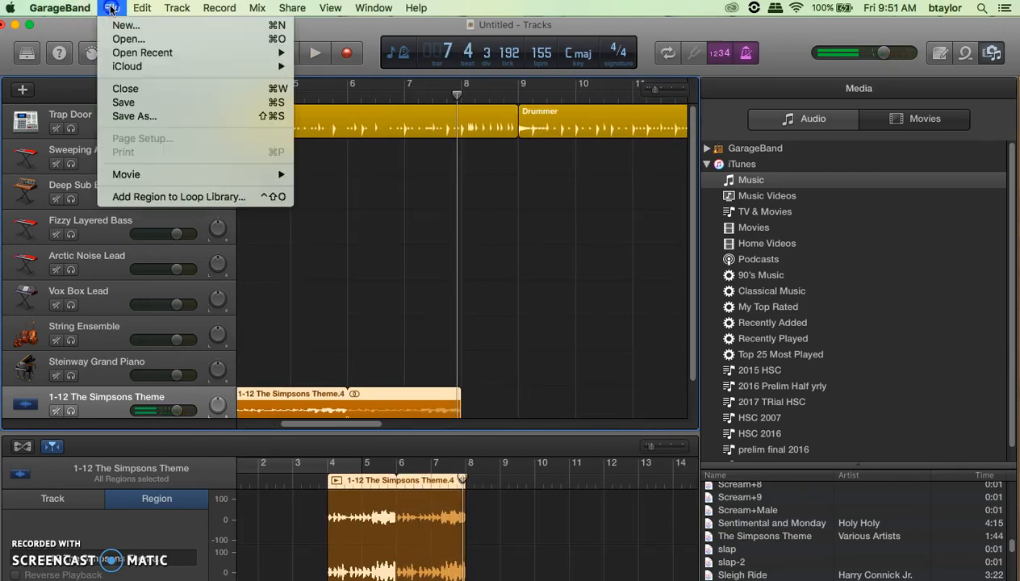
{"action": "mouse_move", "coordinate": [247, 56]}
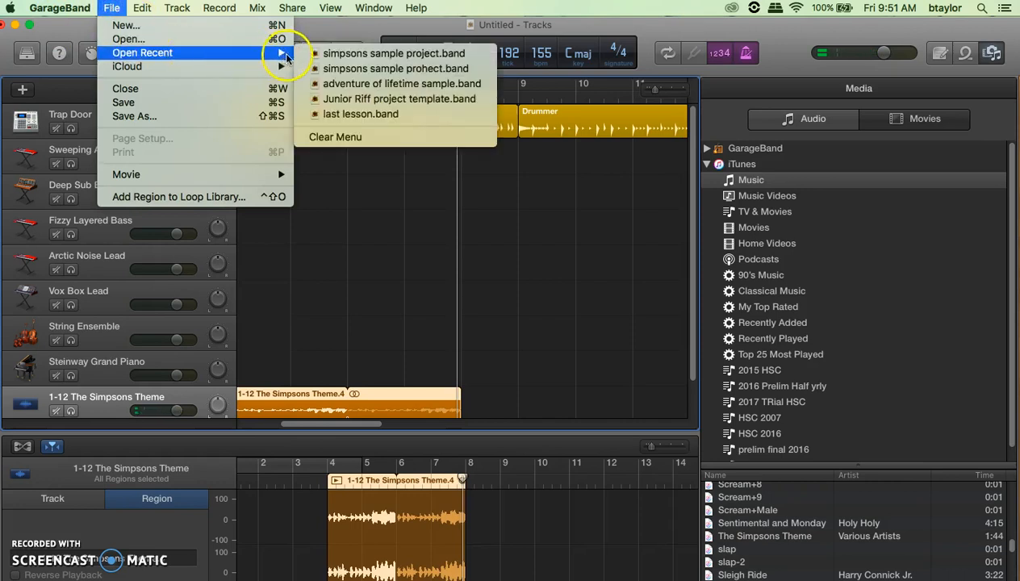
{"action": "left_click", "coordinate": [325, 54]}
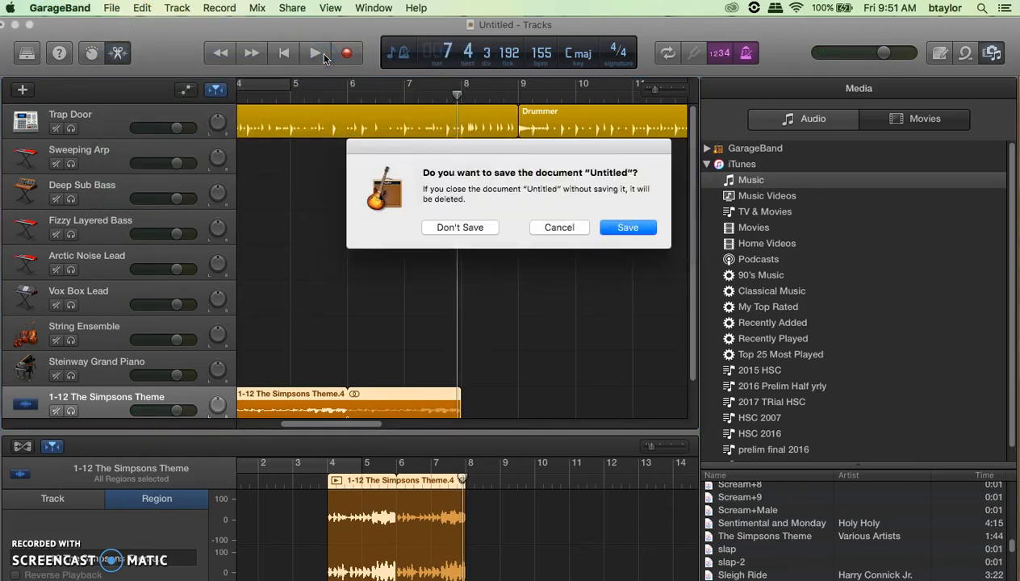
{"action": "left_click", "coordinate": [469, 228]}
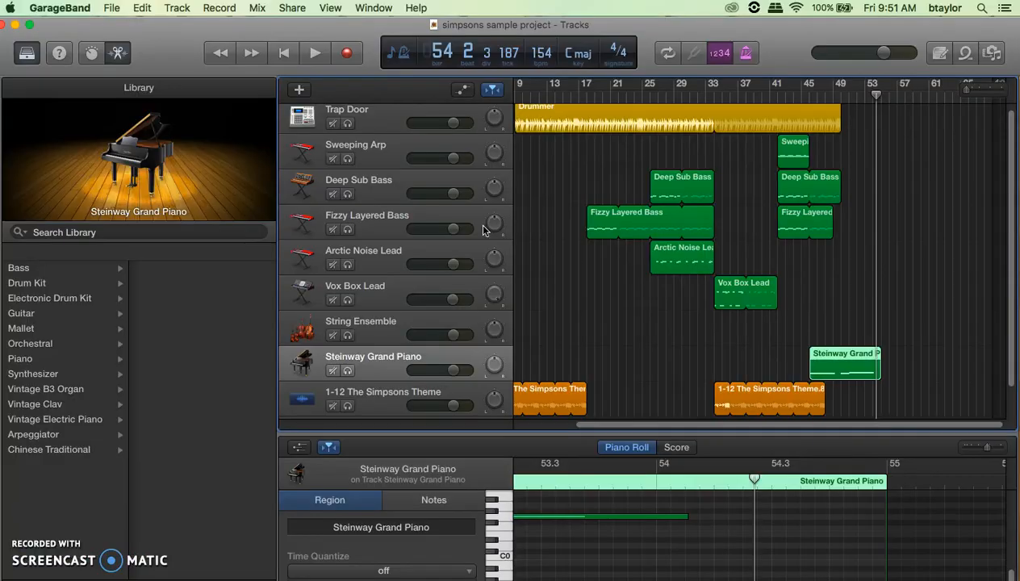
- Put the playhead at bar 5 and select the Fizzy Layered Bass track
{"action": "scroll", "coordinate": [655, 353], "scroll_direction": "left", "scroll_amount": 3}
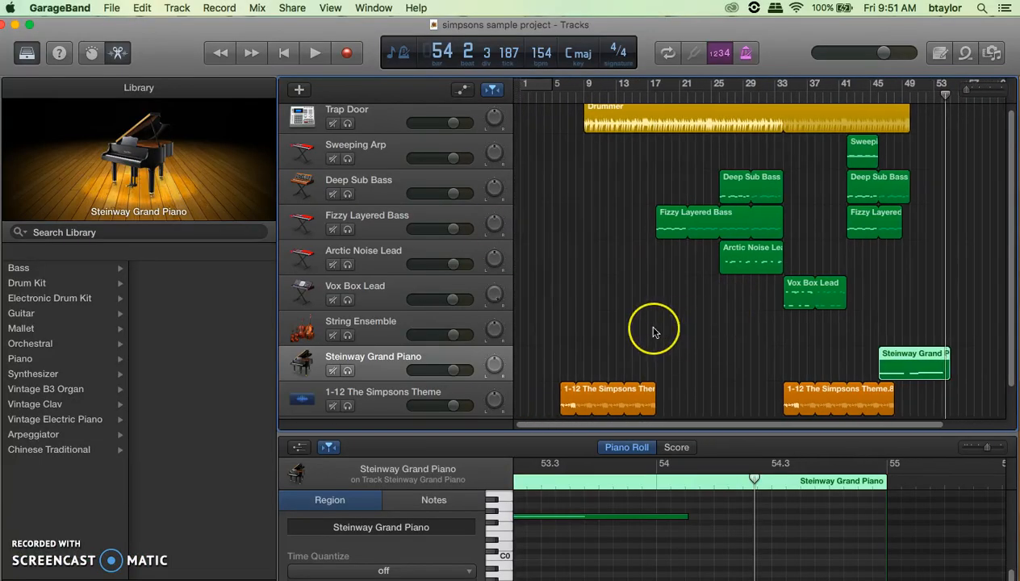
{"action": "scroll", "coordinate": [655, 330], "scroll_direction": "up", "scroll_amount": 1}
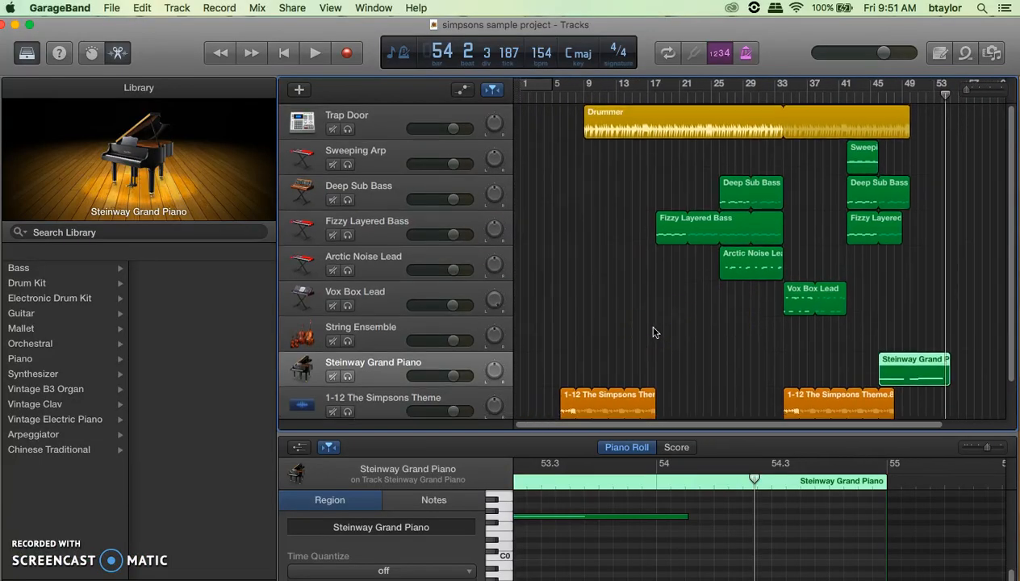
{"action": "left_click", "coordinate": [552, 99]}
{"action": "scroll", "coordinate": [619, 387], "scroll_direction": "down", "scroll_amount": 1}
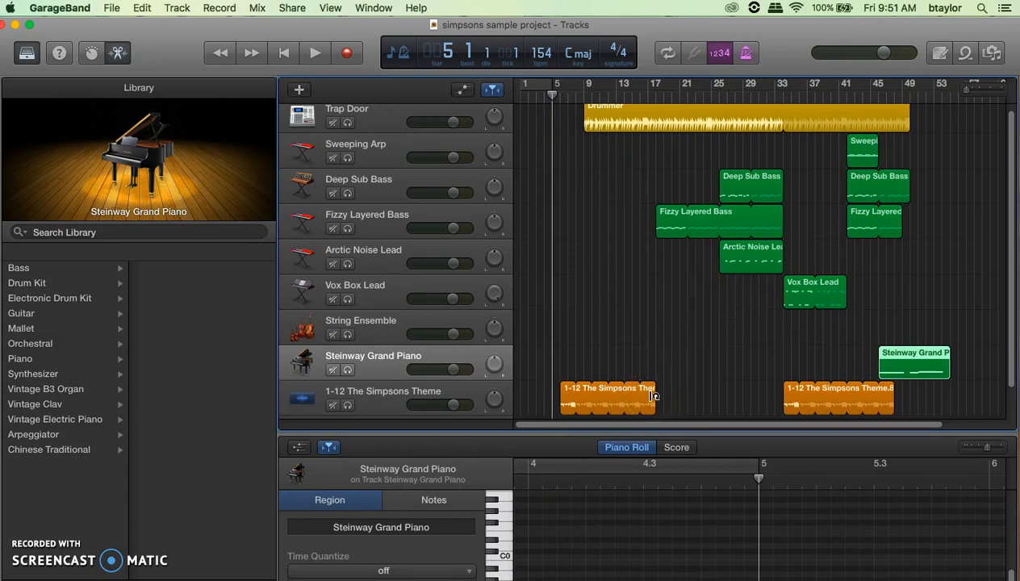
{"action": "left_click", "coordinate": [455, 222]}
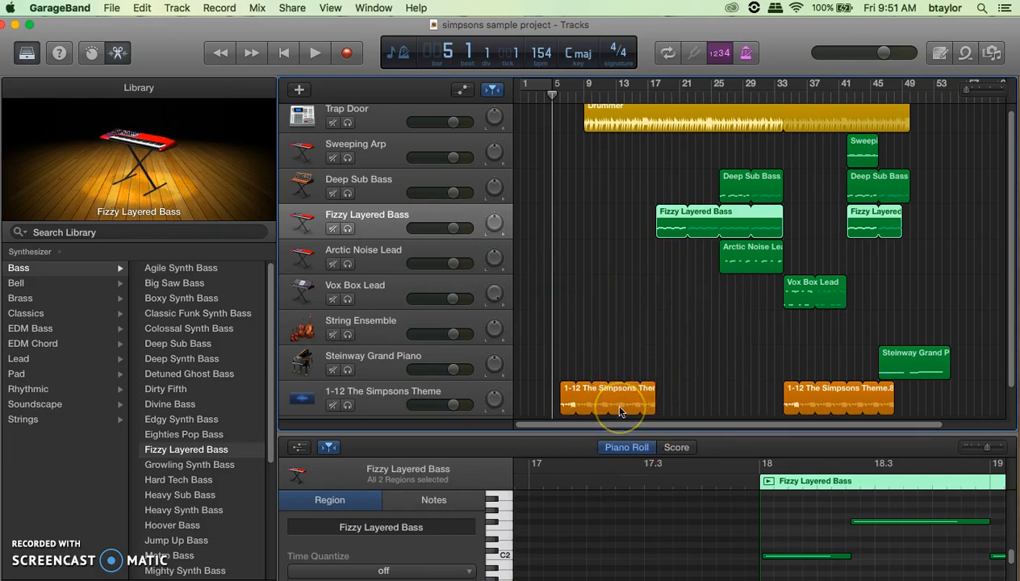
- Play A and T notes on Fizzy Layered Bass via Musical Typing, then park the keyboard bottom-right
{"action": "key", "text": "super+k"}
{"action": "key", "text": "a"}
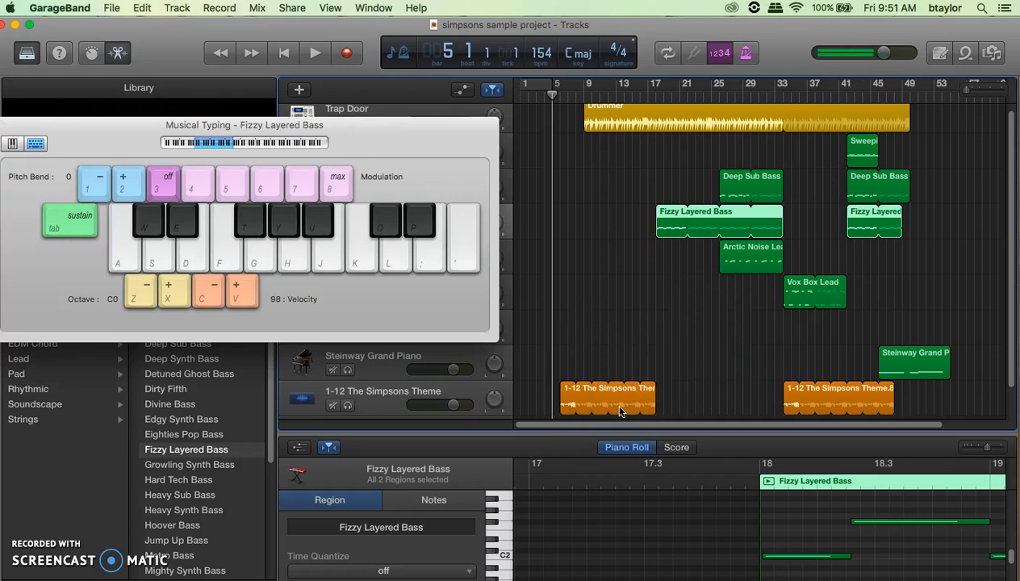
{"action": "key", "text": "a"}
{"action": "key", "text": "t"}
{"action": "key", "text": "a"}
{"action": "key", "text": "t"}
{"action": "key", "text": "t"}
{"action": "key", "text": "a"}
{"action": "key", "text": "t"}
{"action": "key", "text": "a"}
{"action": "key", "text": "t"}
{"action": "key", "text": "t"}
{"action": "left_click_drag", "start_coordinate": [426, 136], "coordinate": [1018, 390]}
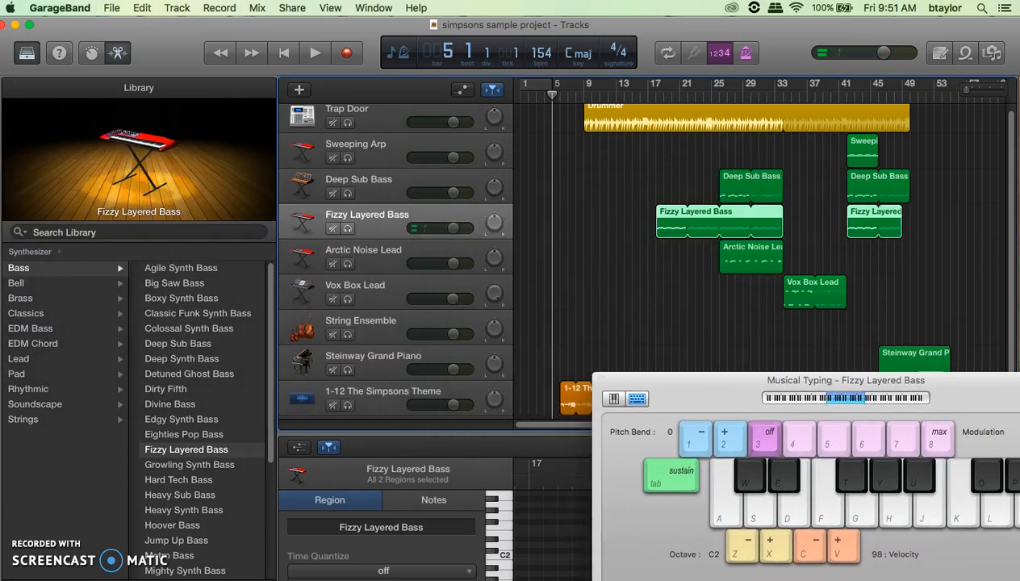
{"action": "left_click_drag", "start_coordinate": [676, 398], "coordinate": [811, 513]}
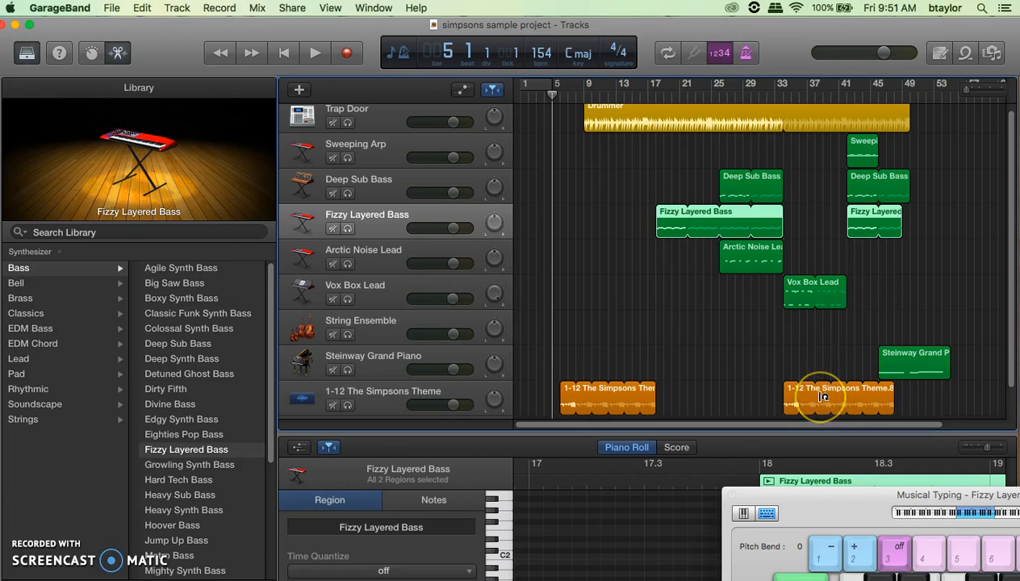
- Play the sample project, raise the volume, and pan Vox Box Lead from +63 to -64
{"action": "key", "text": "space"}
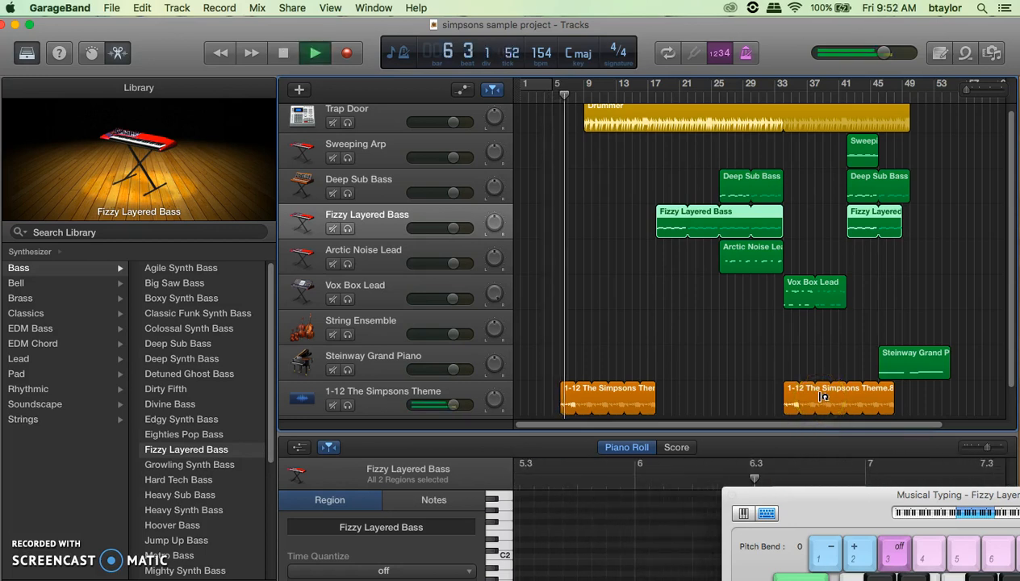
{"action": "key", "text": "XF86AudioRaiseVolume"}
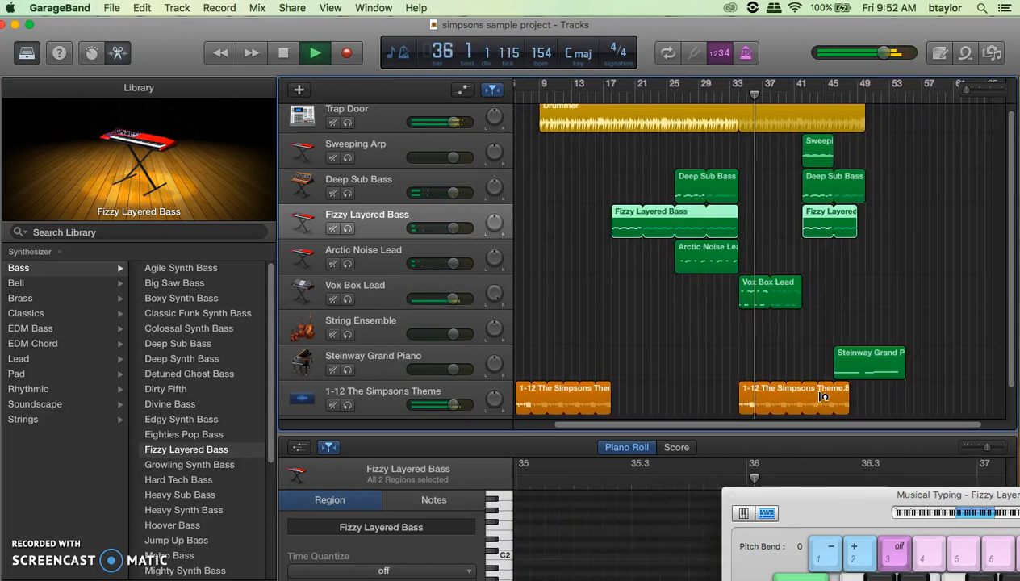
{"action": "left_click_drag", "start_coordinate": [496, 293], "coordinate": [496, 367]}
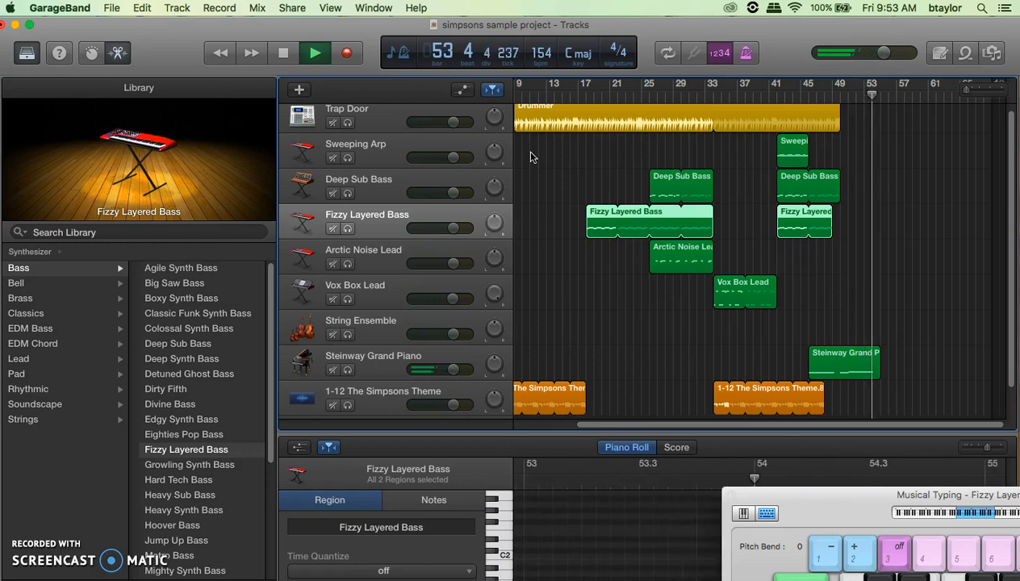
- Stop playback and scroll the timeline back toward the start
{"action": "key", "text": "space"}
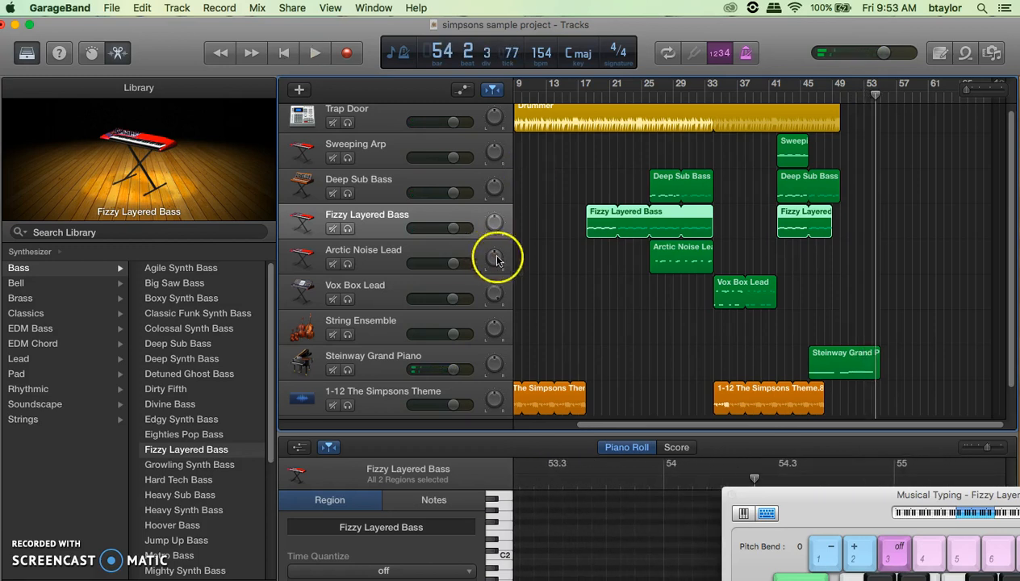
{"action": "scroll", "coordinate": [597, 354], "scroll_direction": "left", "scroll_amount": 3}
{"action": "scroll", "coordinate": [596, 353], "scroll_direction": "left", "scroll_amount": 1}
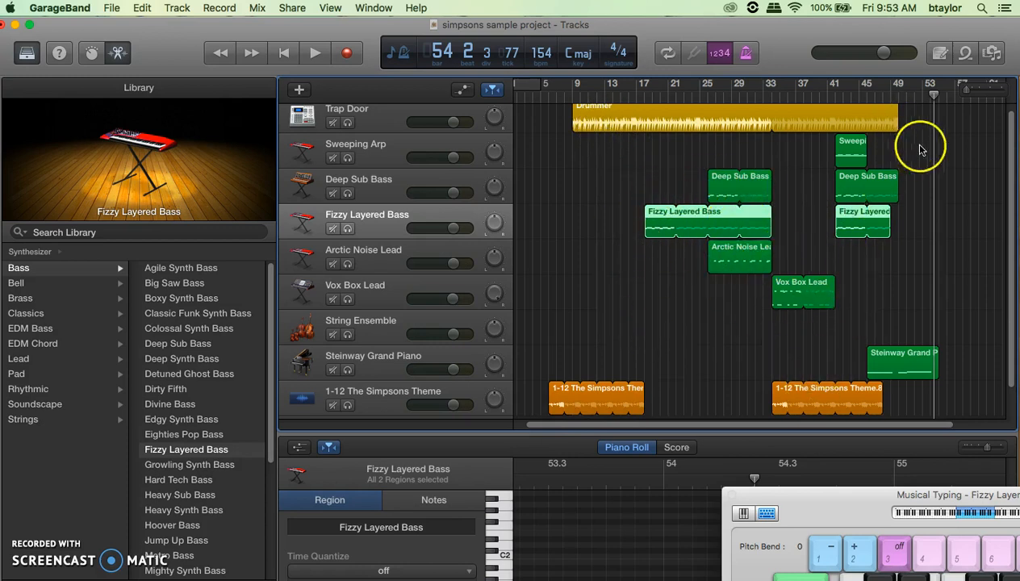
- Set the playhead to bar 4 and browse the iTunes songs in the Media Browser
{"action": "left_click", "coordinate": [534, 100]}
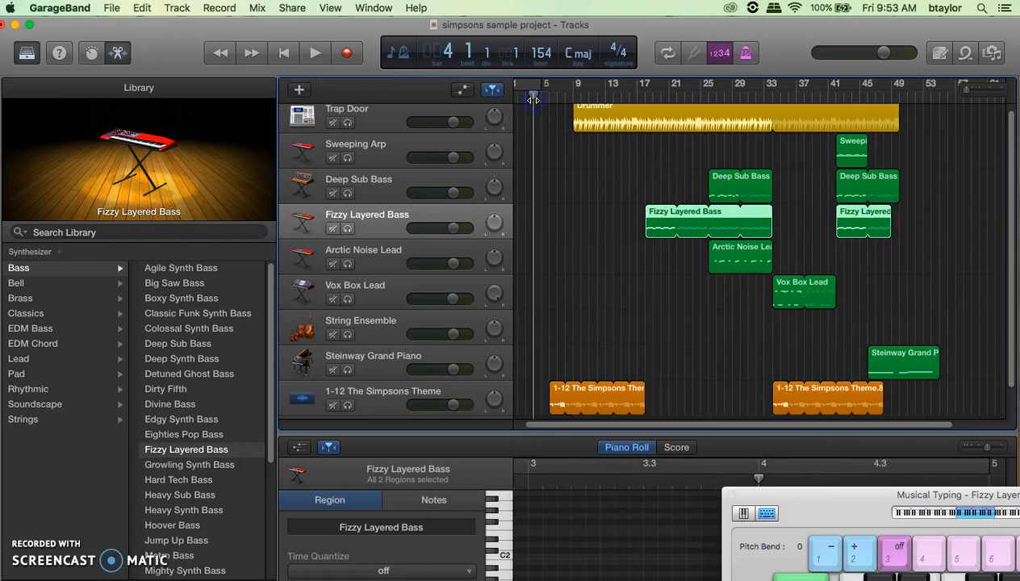
{"action": "left_click", "coordinate": [993, 54]}
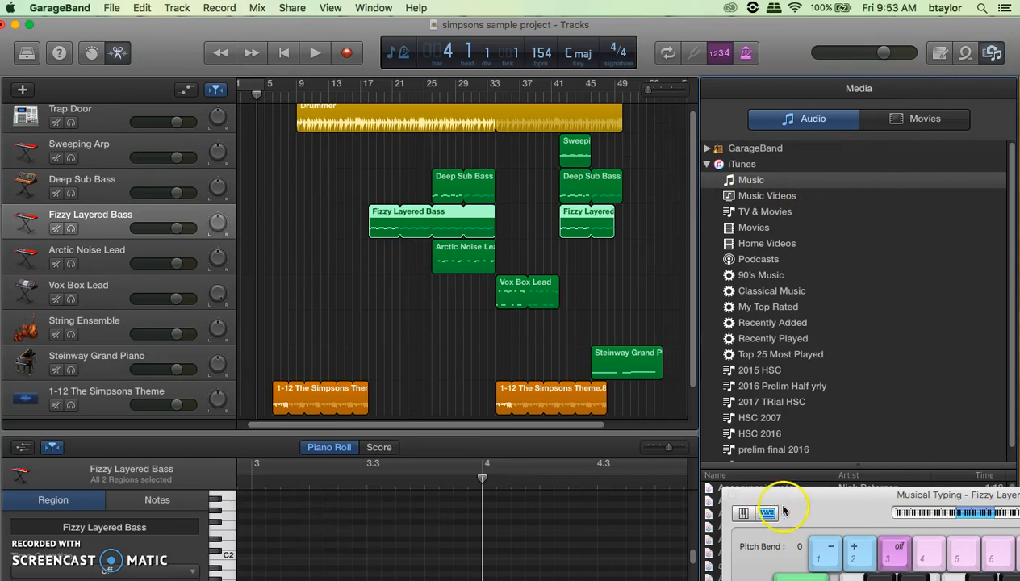
{"action": "scroll", "coordinate": [805, 544], "scroll_direction": "down", "scroll_amount": 5}
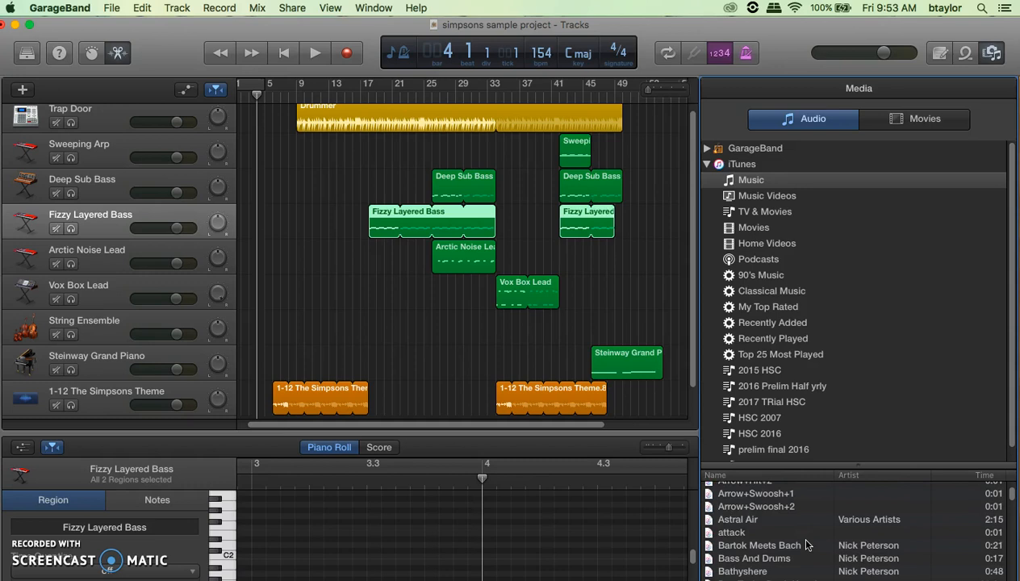
{"action": "scroll", "coordinate": [351, 369], "scroll_direction": "left", "scroll_amount": 2}
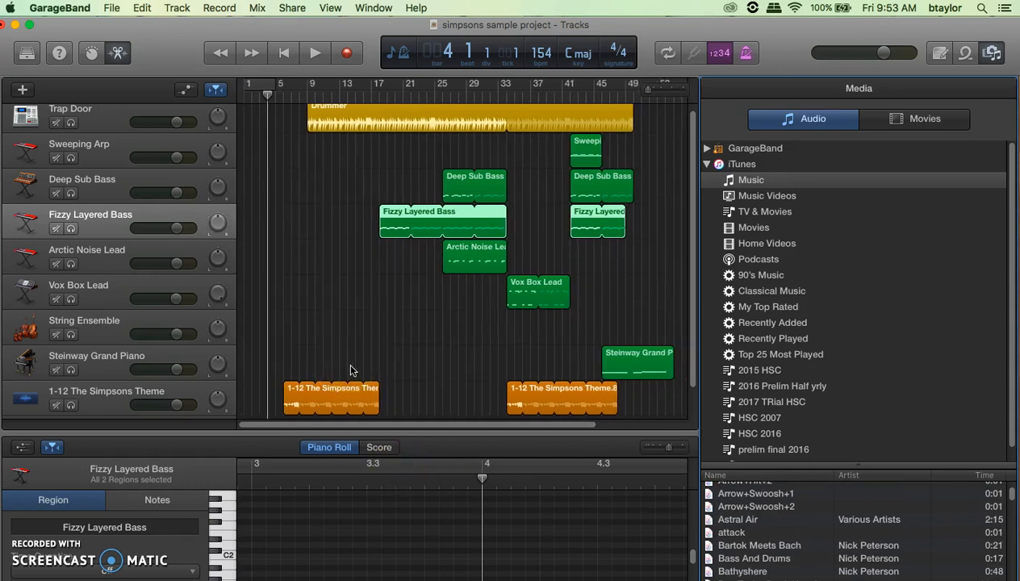